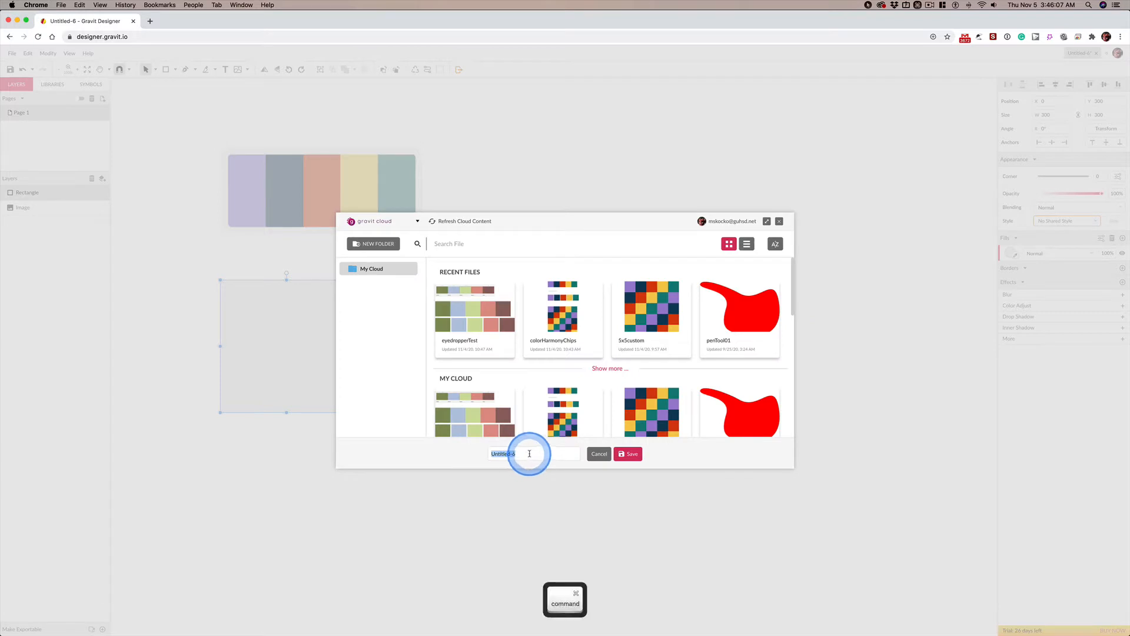
Save the design to the cloud under the file name colorHarmonyDemo
type("colorHarmonyDemo")
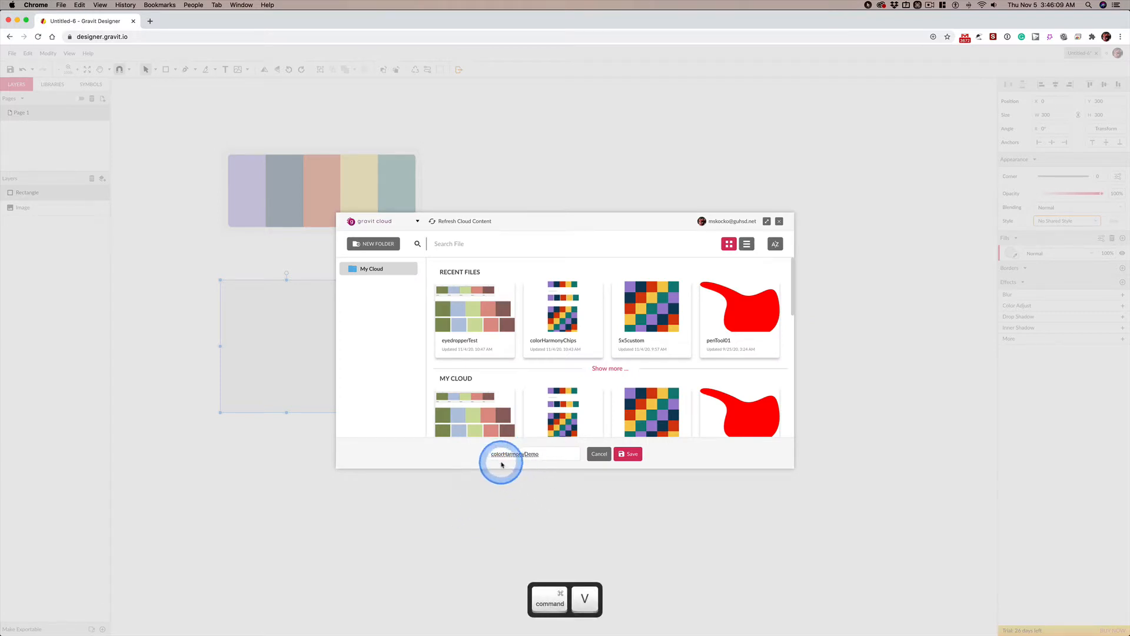
key("ctrl")
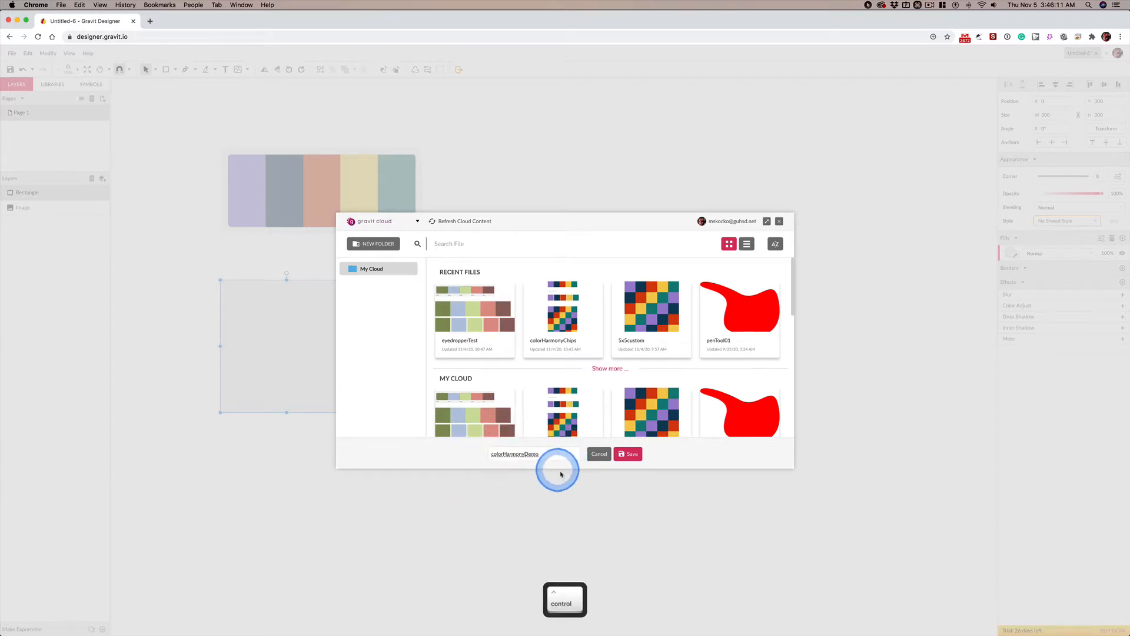
left_click(631, 454)
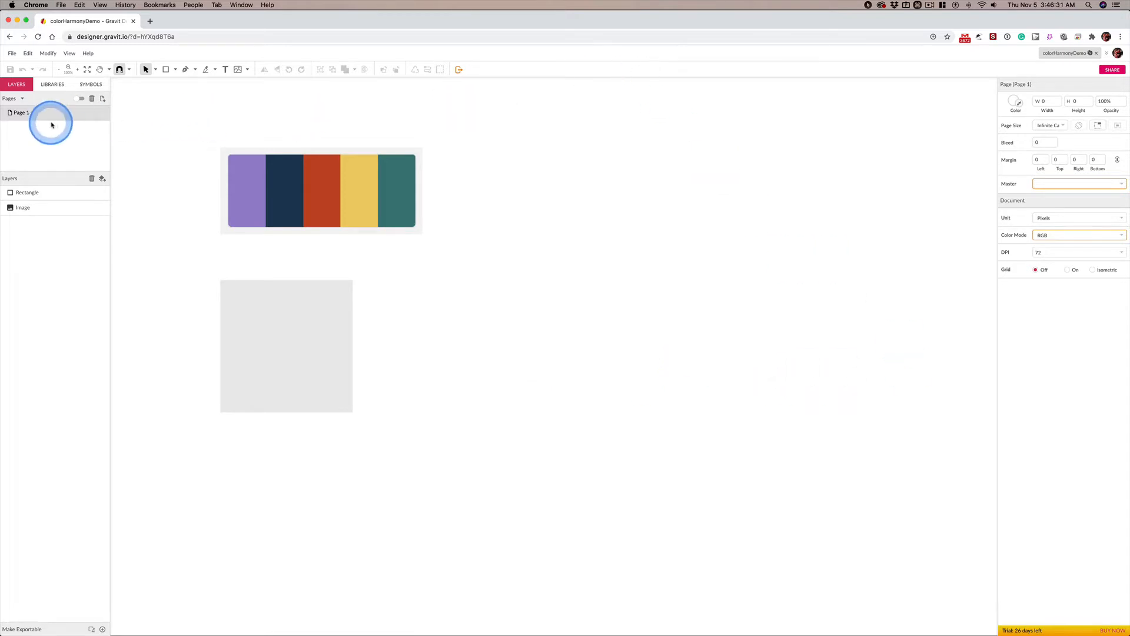
left_click(77, 71)
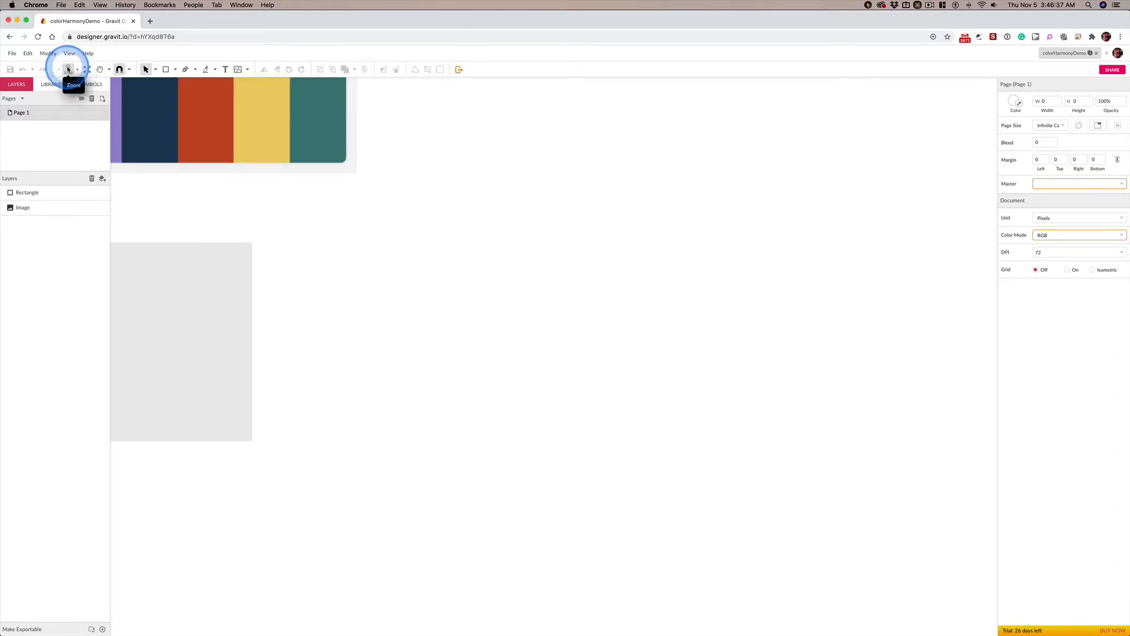
left_click(61, 71)
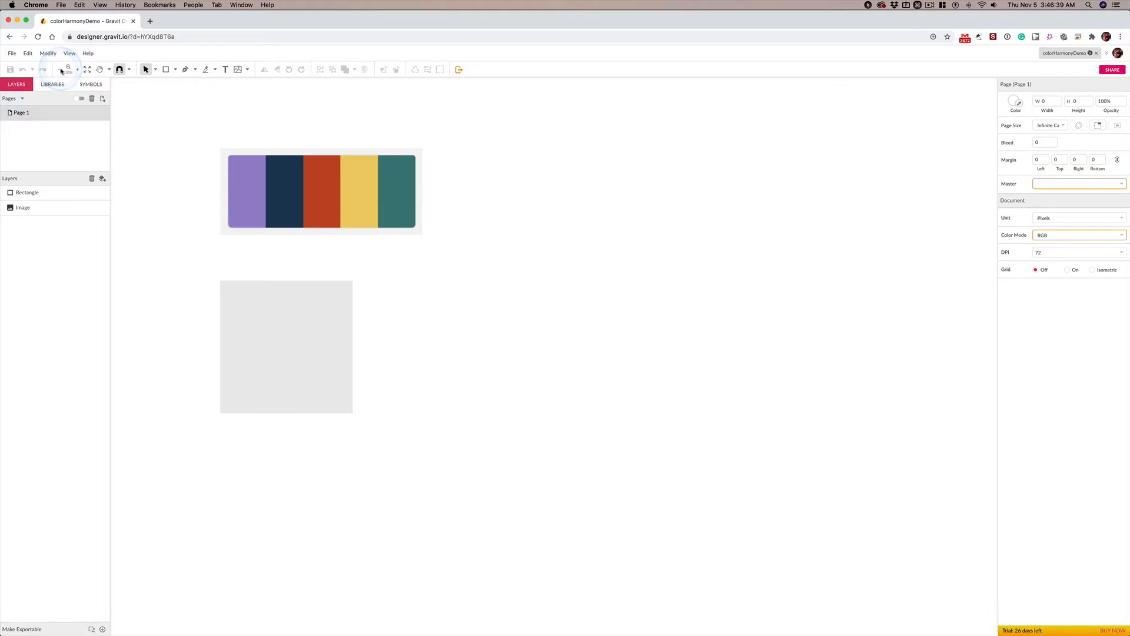
key("ctrl")
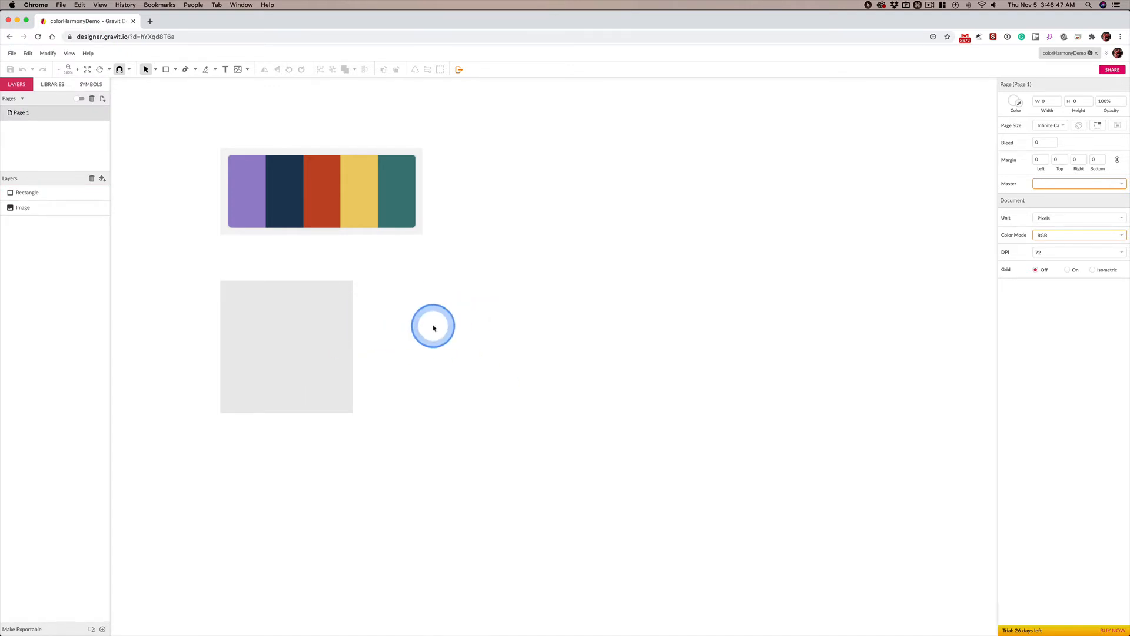
key("super+equal")
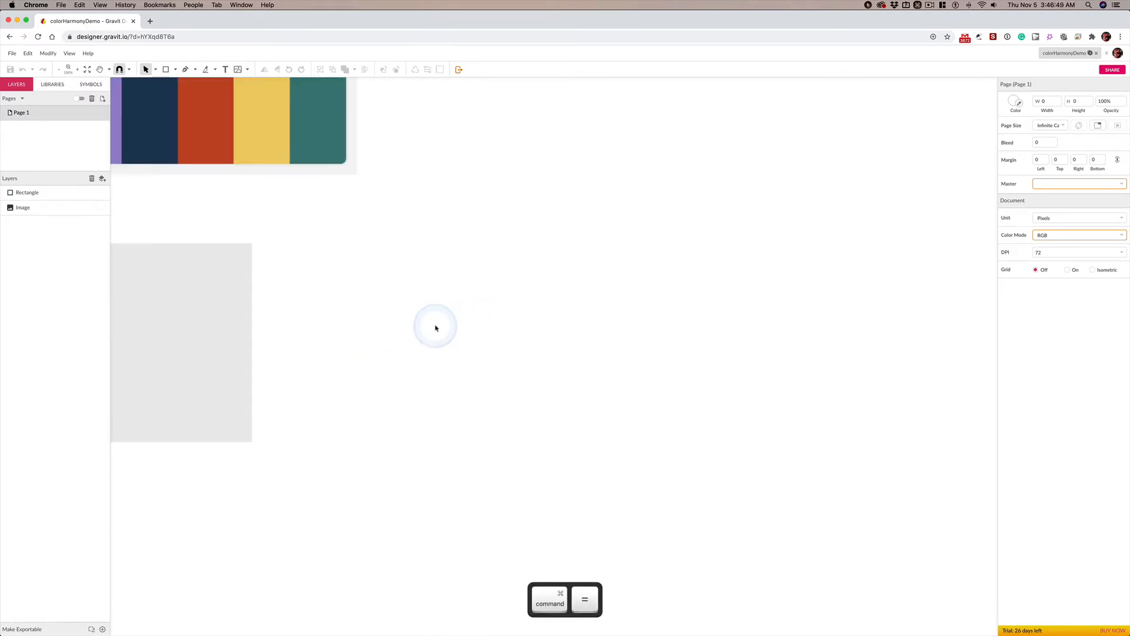
key("super+minus")
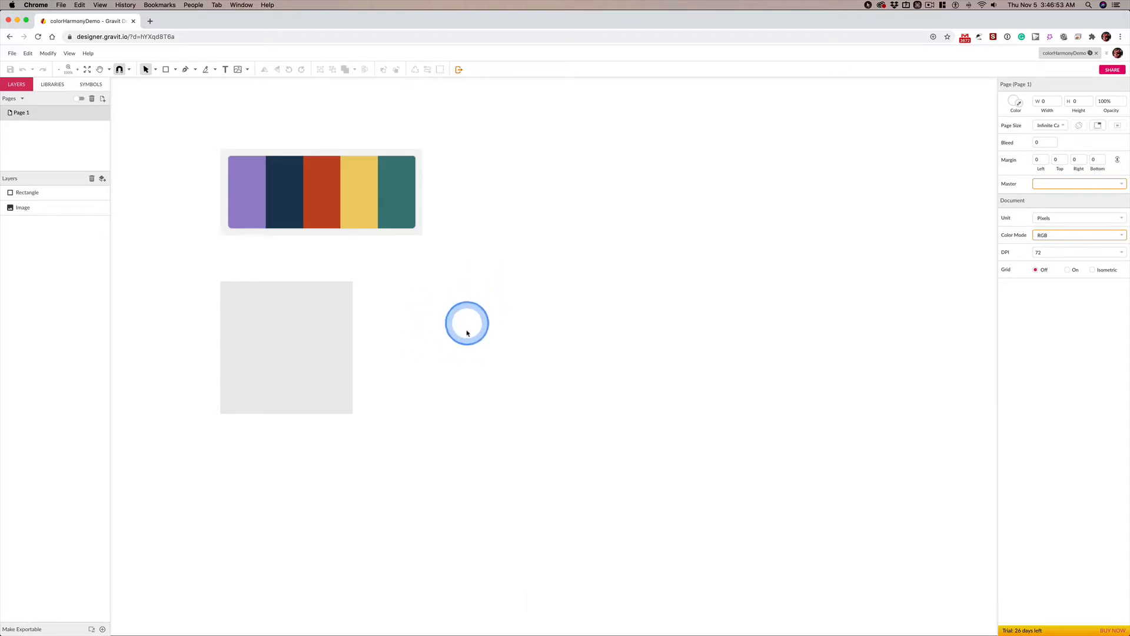
key("space")
left_click_drag(472, 363, 438, 334)
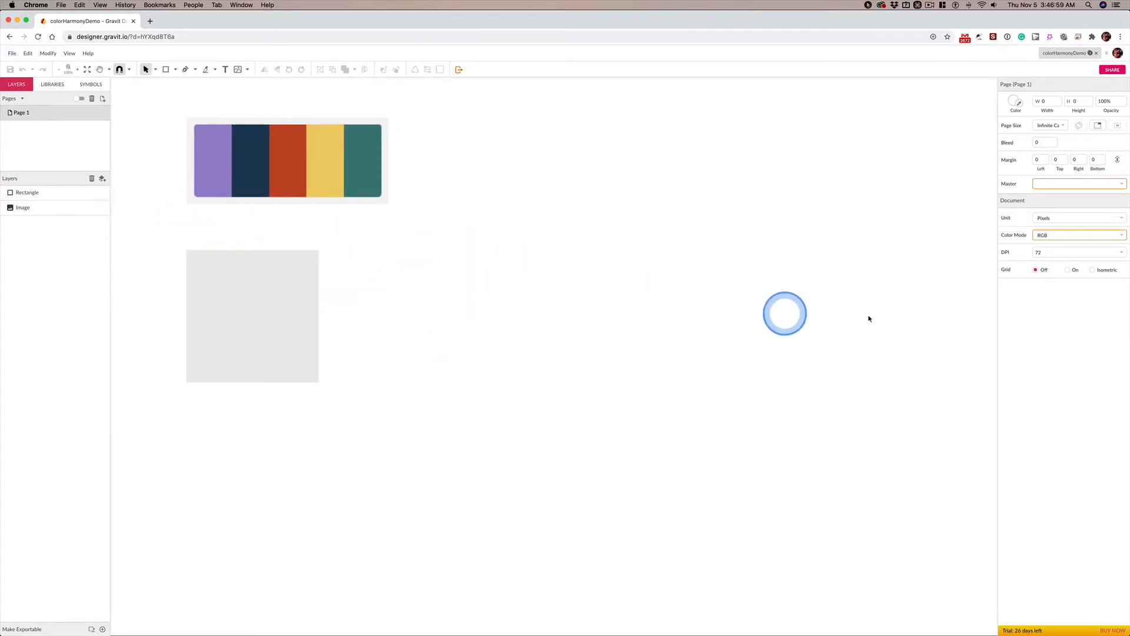
Duplicate the 300 px grey square four times to the right, making a row of five adjacent squares
left_click(252, 287)
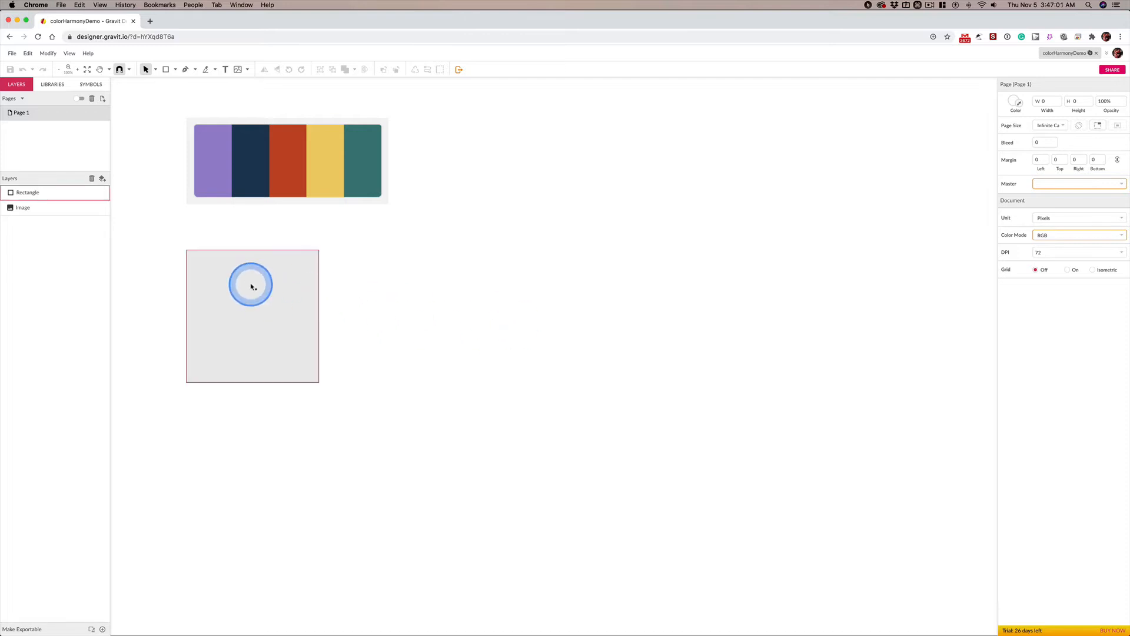
left_click(252, 287)
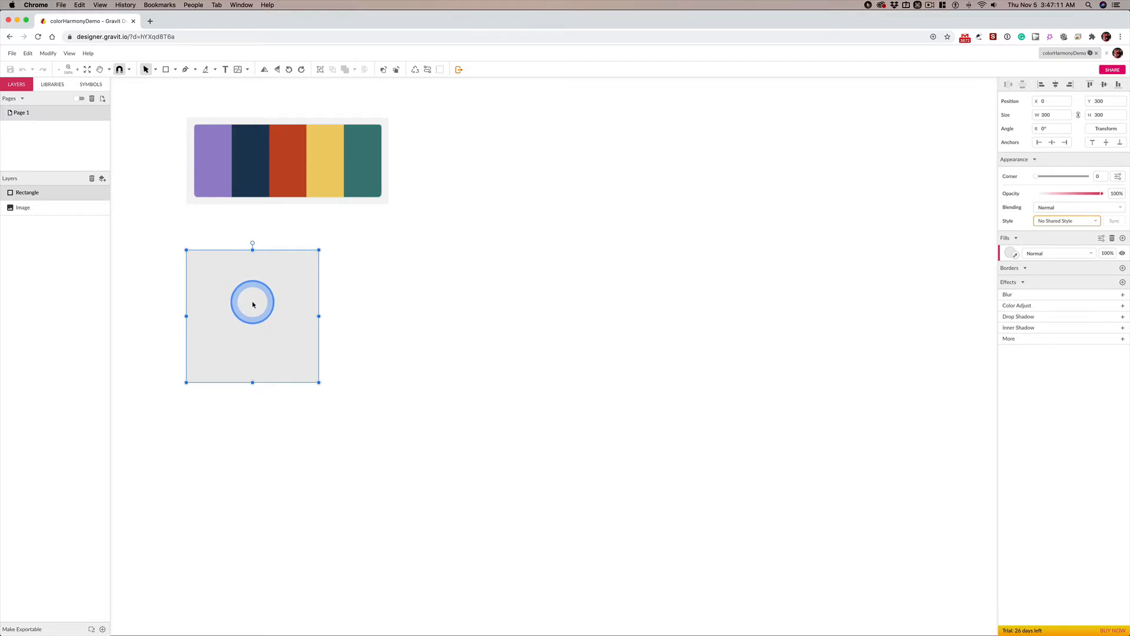
key("alt")
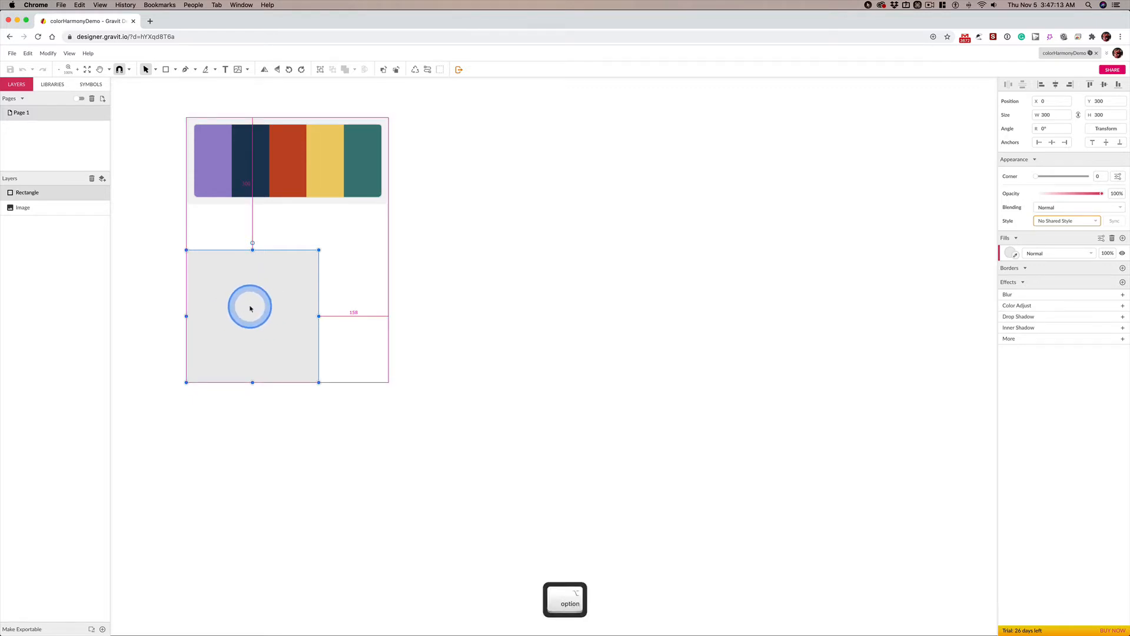
left_click_drag(248, 308, 765, 289)
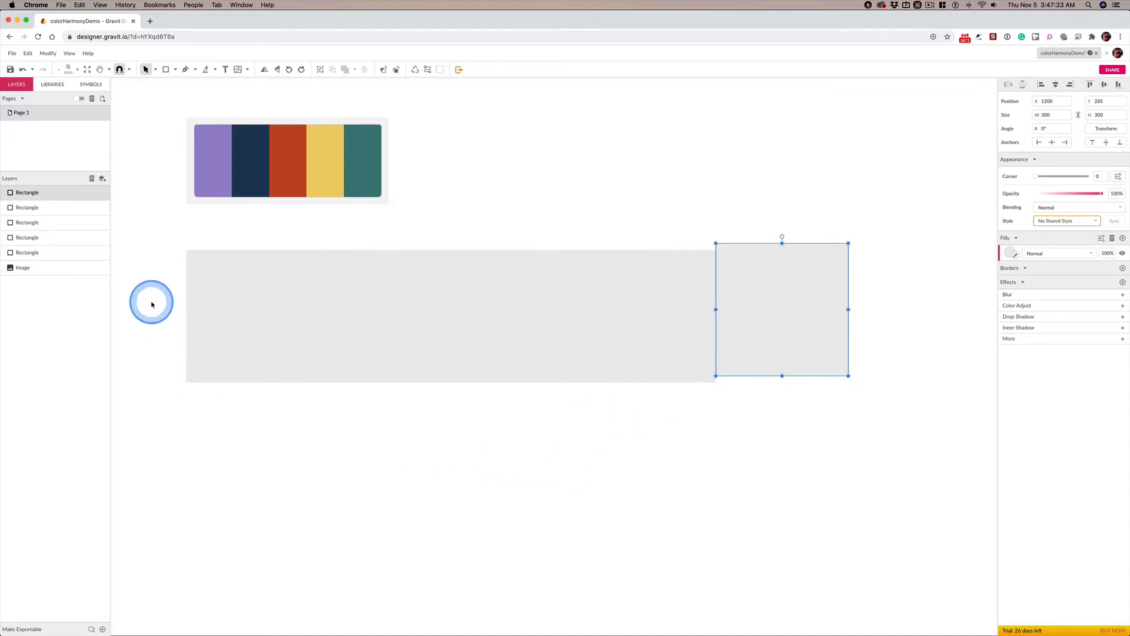
Align all five grey squares along their bottom edges
left_click_drag(151, 305, 910, 390)
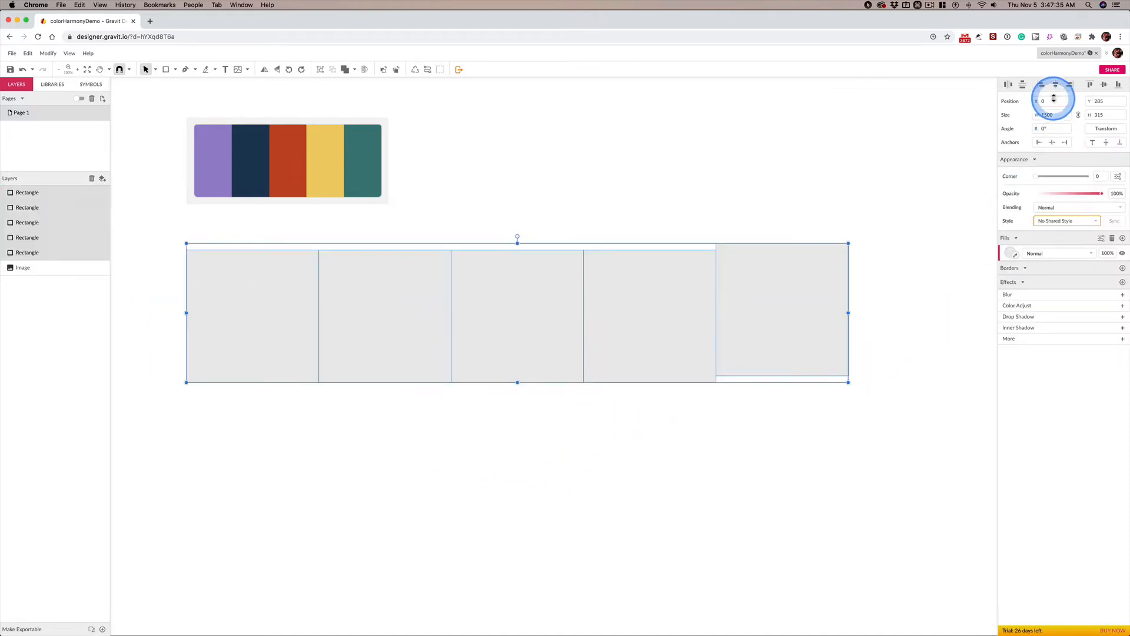
key("ctrl")
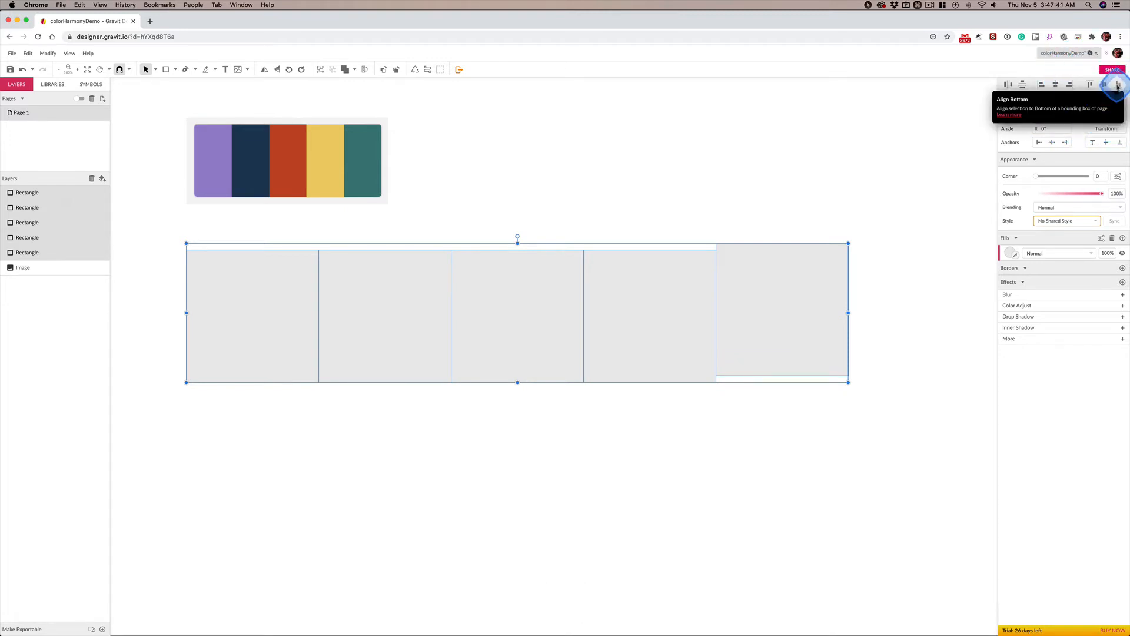
left_click(1118, 86)
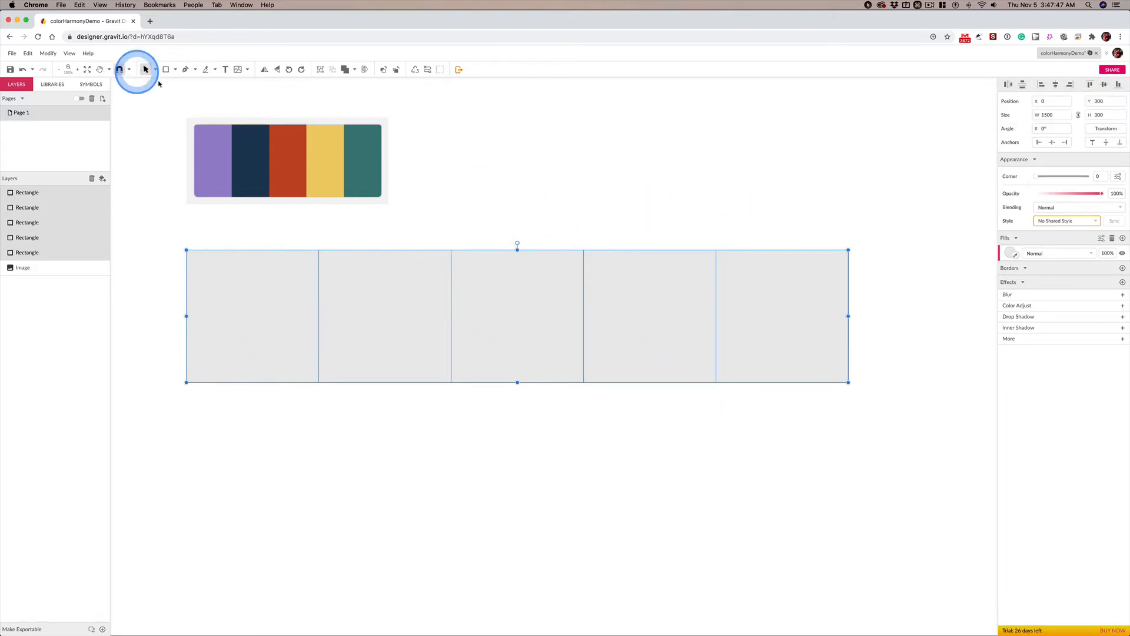
left_click(156, 70)
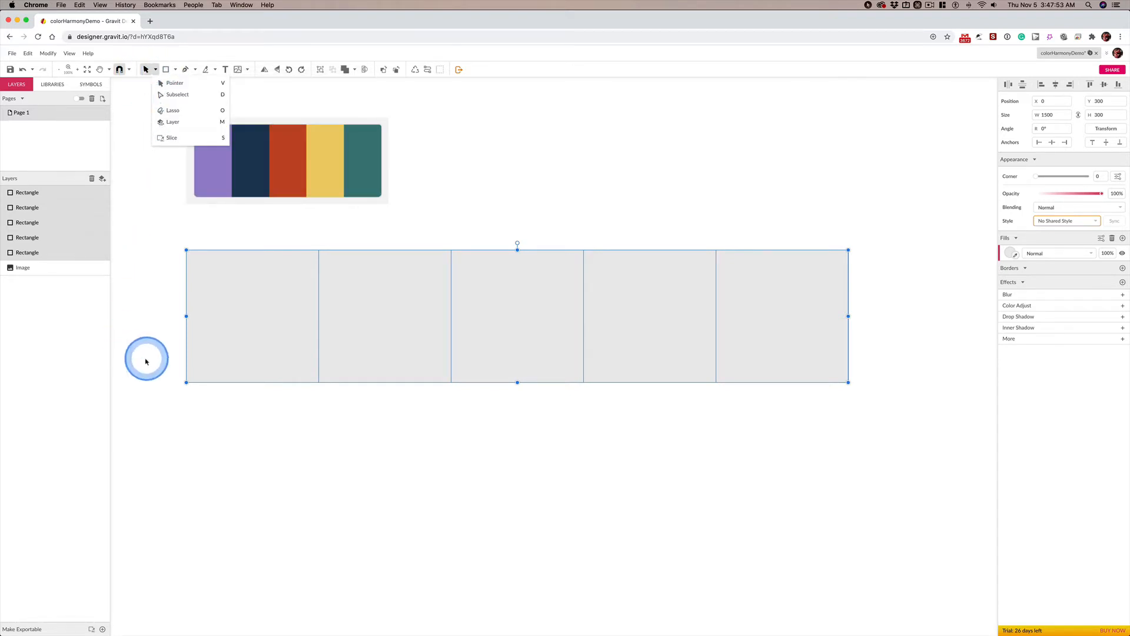
left_click(163, 396)
left_click_drag(164, 396, 886, 301)
key("ctrl")
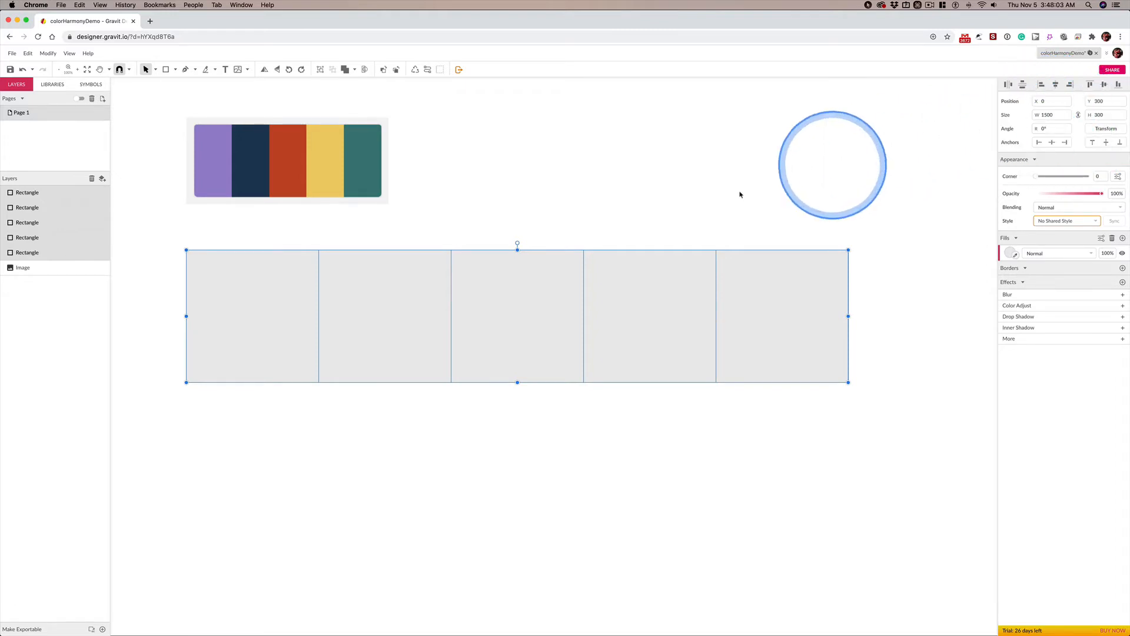
left_click(577, 171)
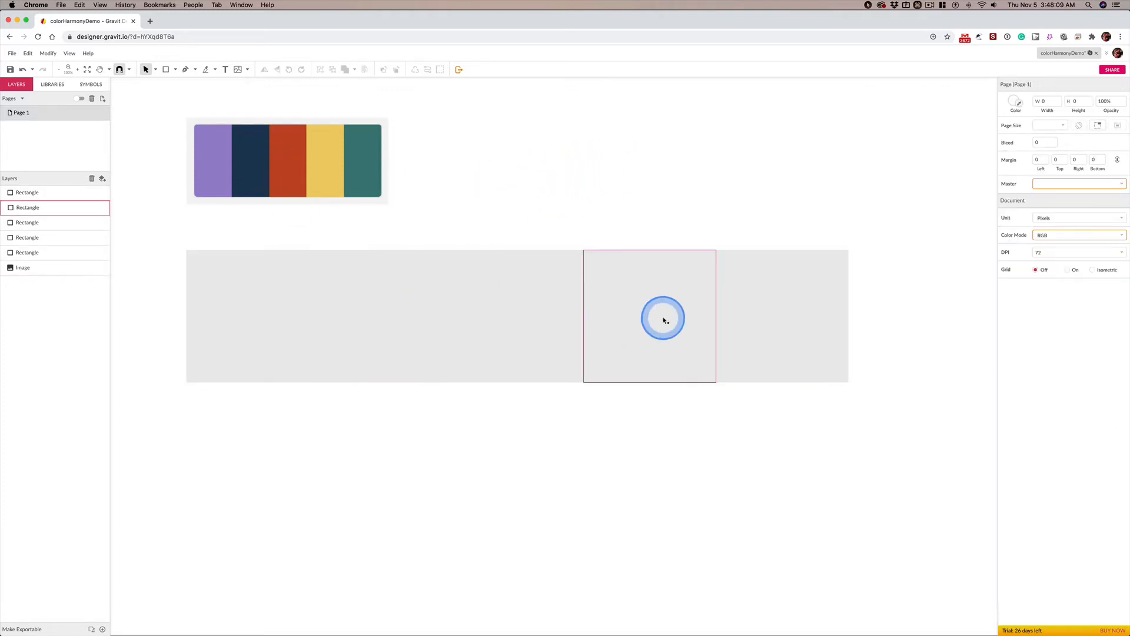
Fill the first square with purple and the second with navy, sampling both colors from the palette image with the eyedropper
left_click(247, 295)
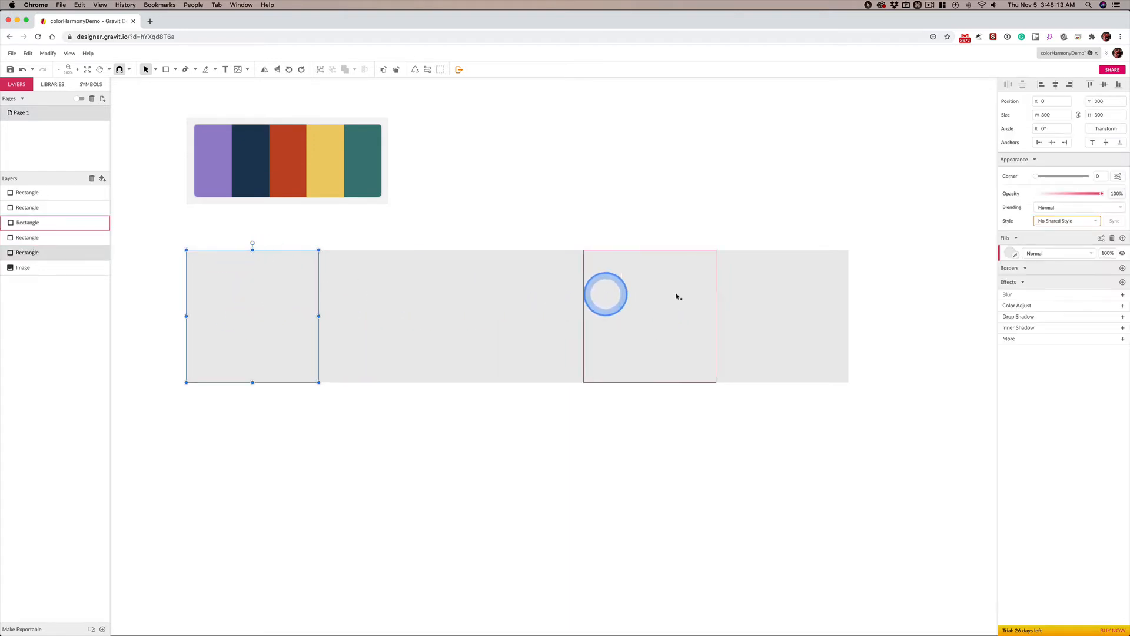
key("ctrl")
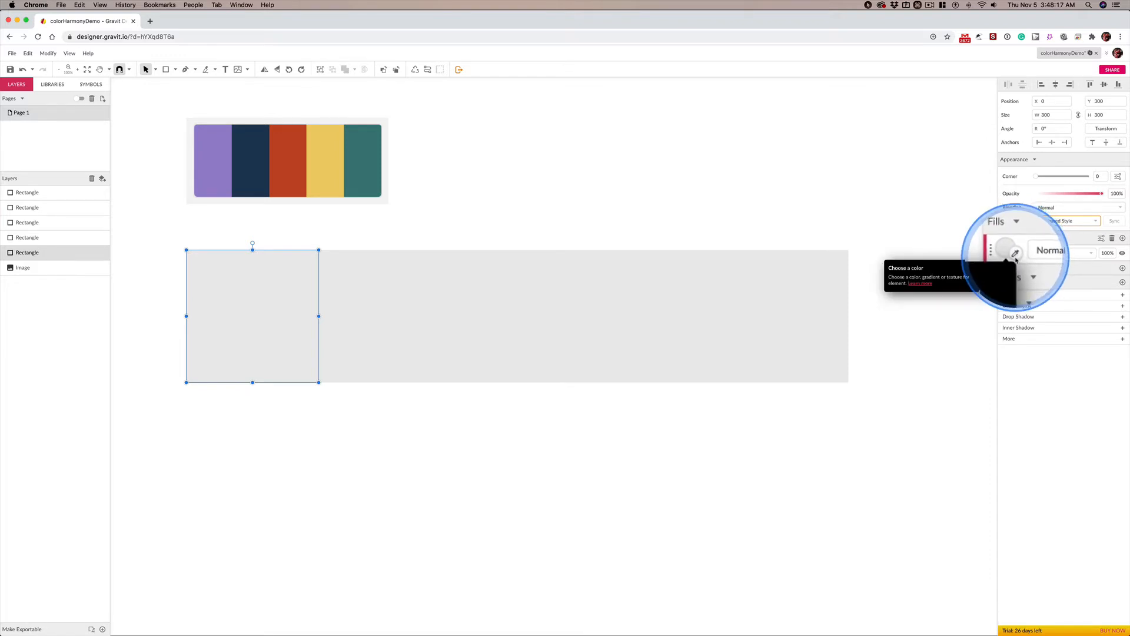
left_click(1016, 256)
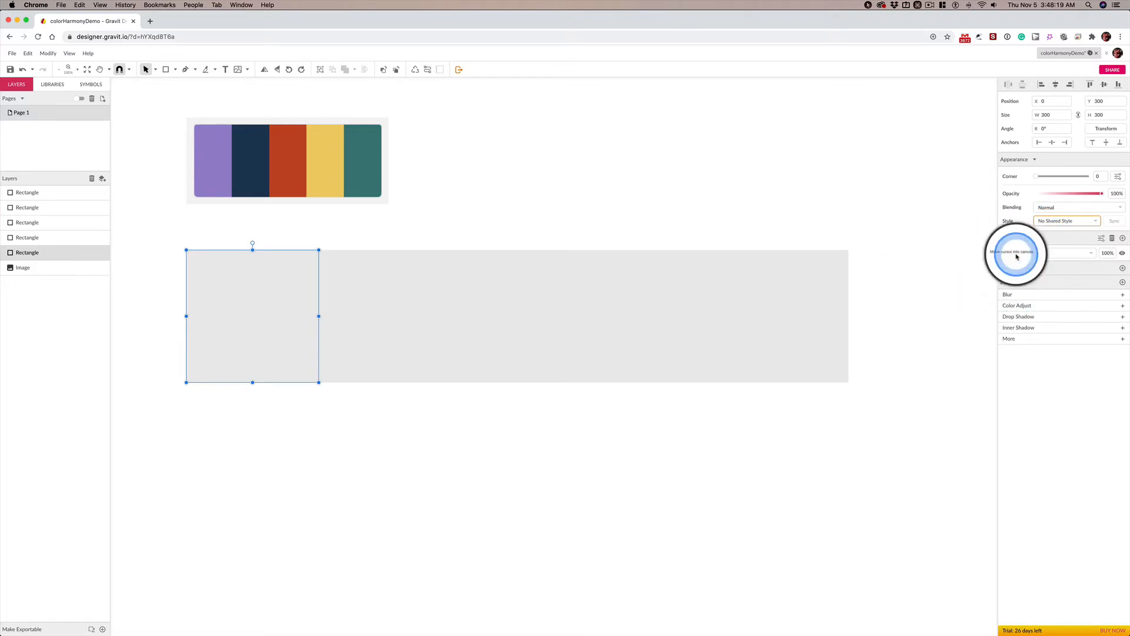
left_click(217, 156)
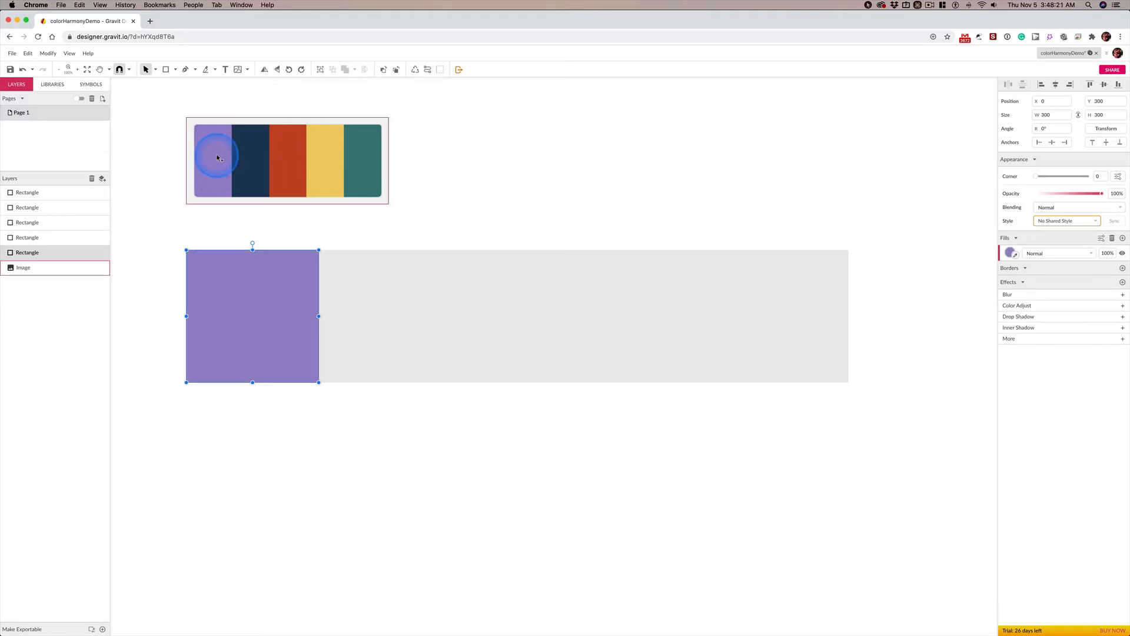
left_click(360, 299)
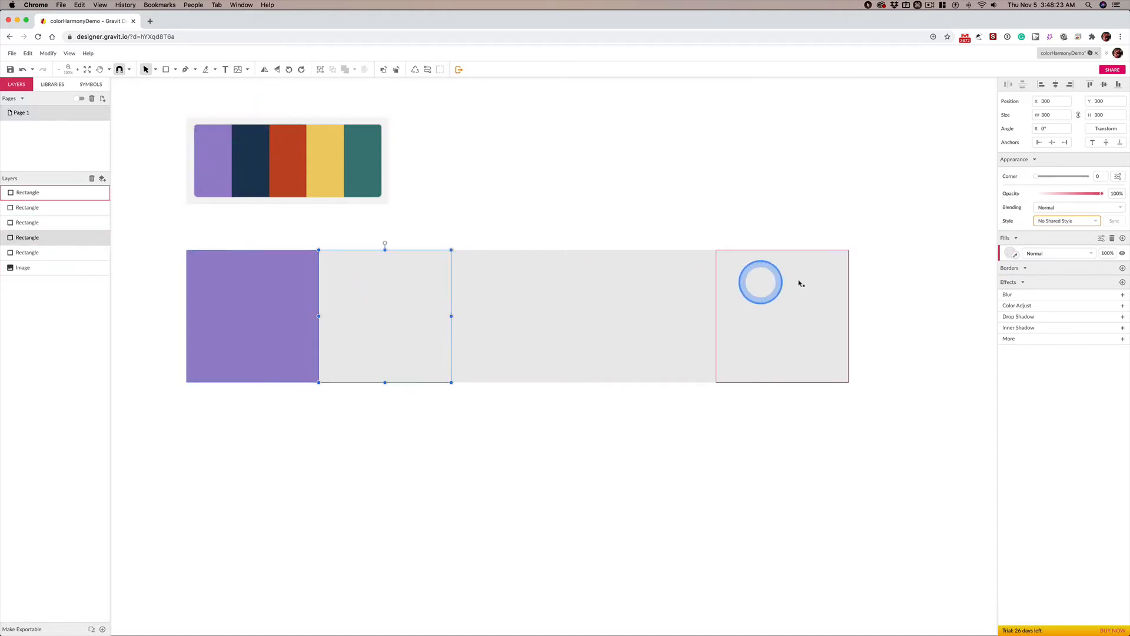
left_click(1016, 256)
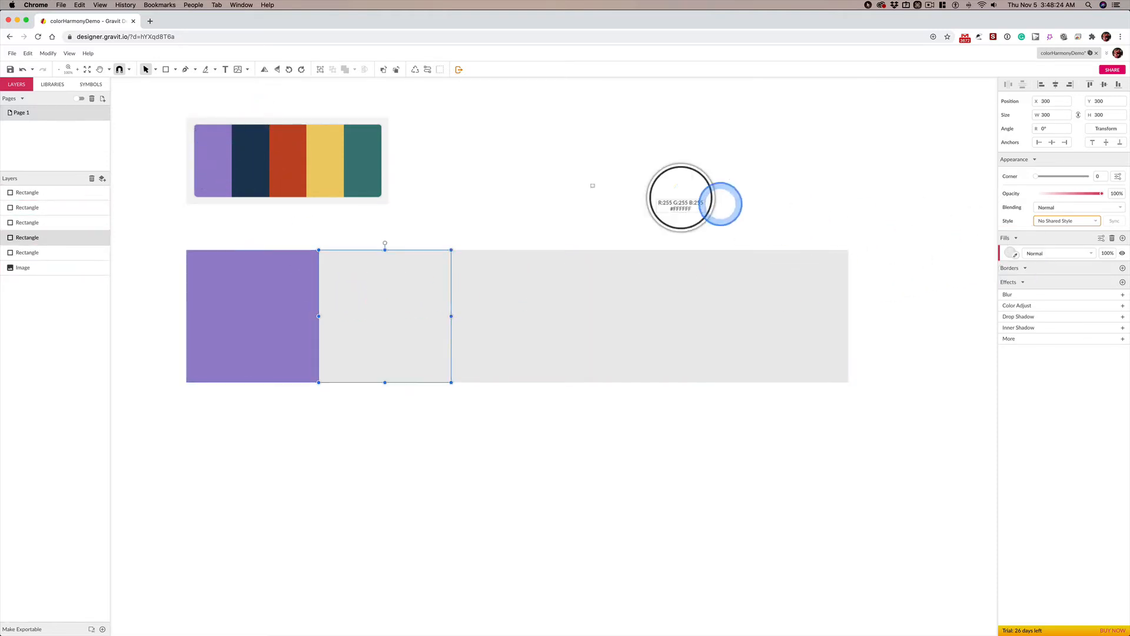
left_click(259, 156)
Fill the third square with the palette's sampled red-orange and the fourth square with its yellow
left_click(502, 301)
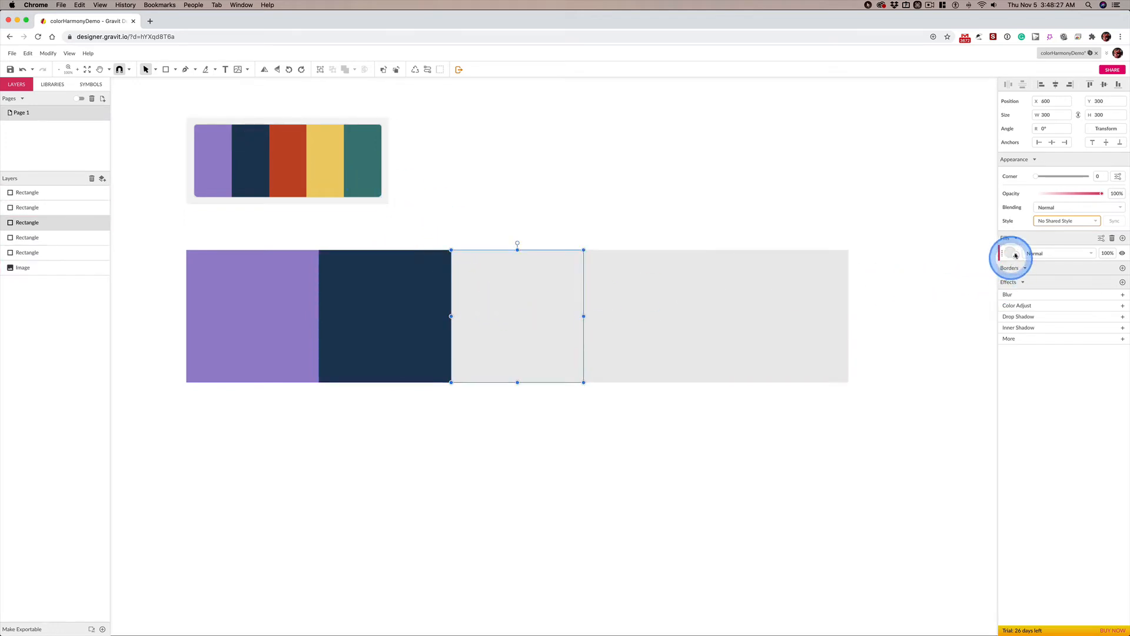
left_click(1016, 256)
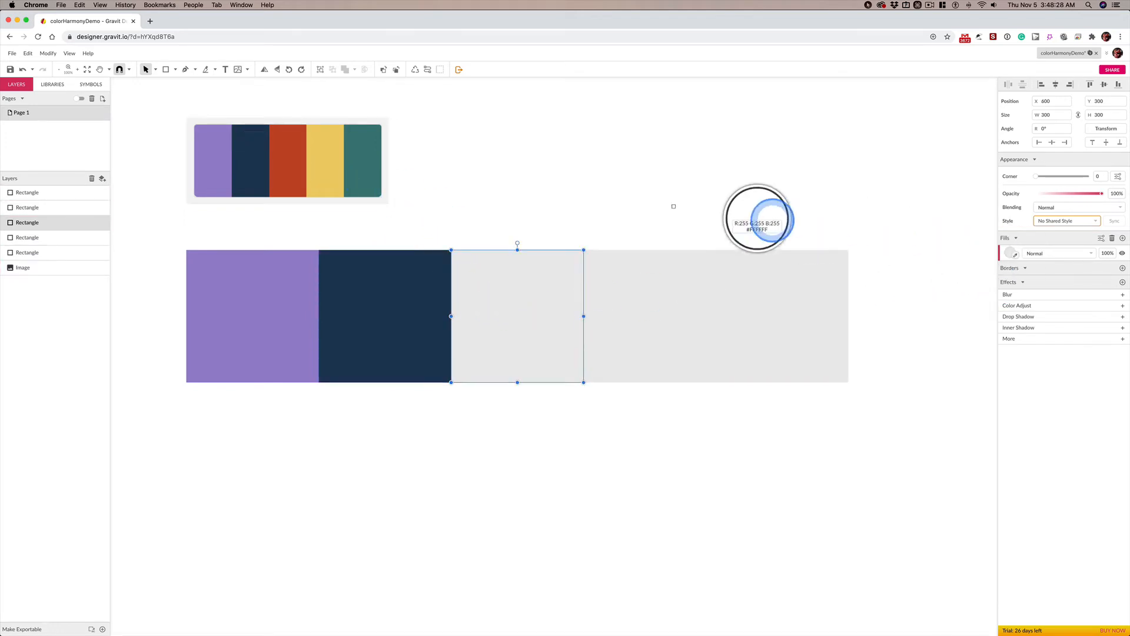
left_click(288, 157)
left_click(677, 321)
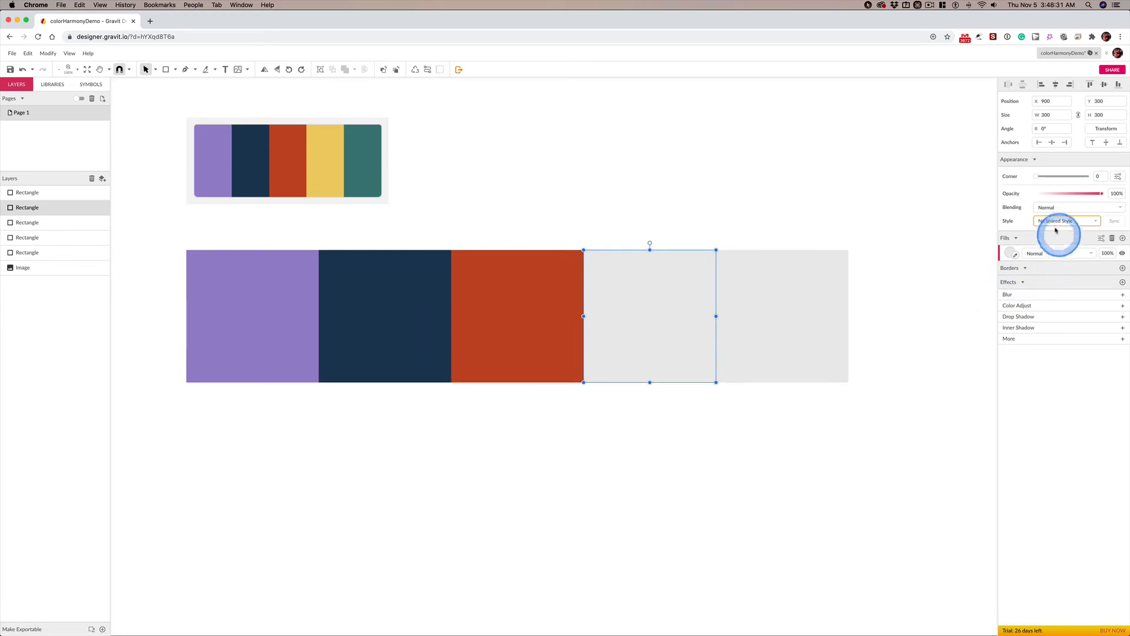
left_click(1016, 256)
left_click(324, 154)
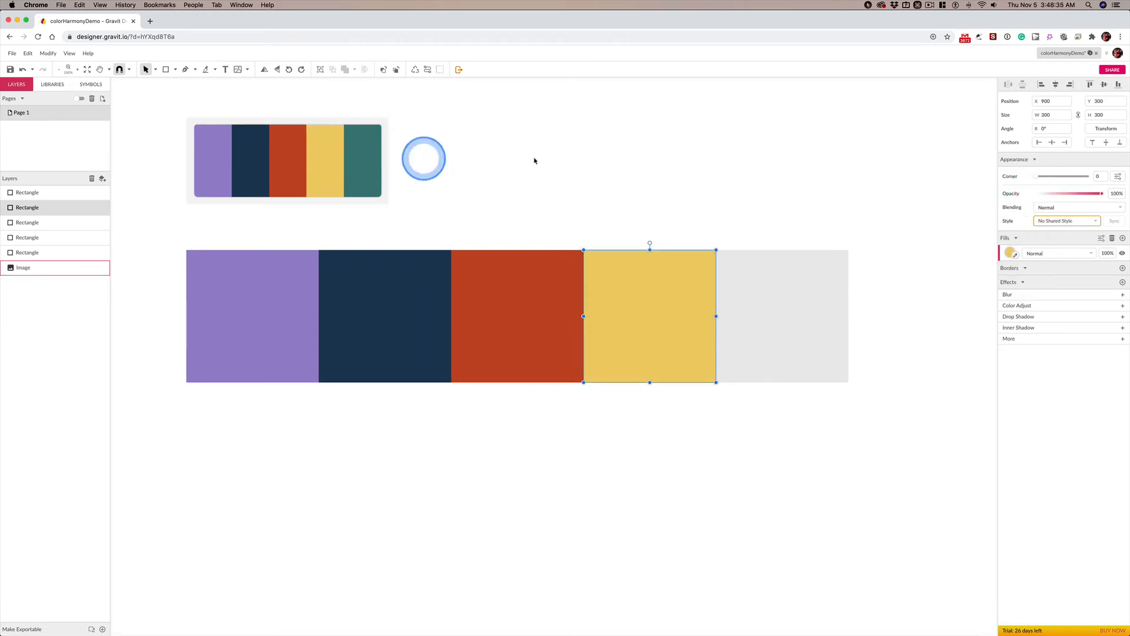
Fill the fifth square with the teal sampled from the palette image, and clear the selection
left_click(790, 306)
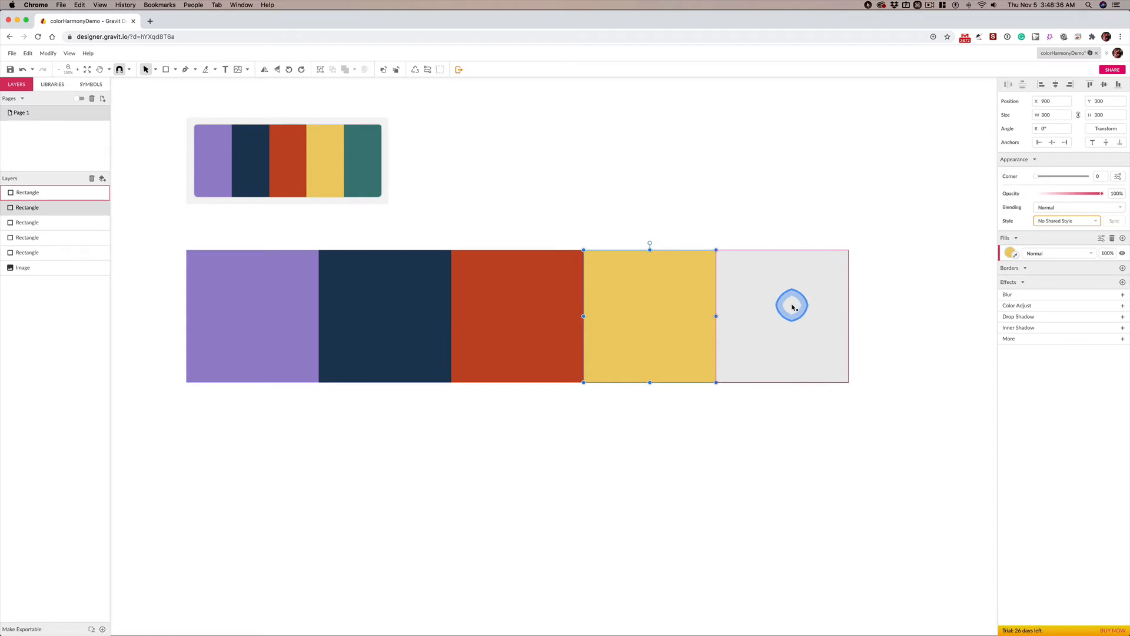
left_click(1015, 257)
left_click(374, 153)
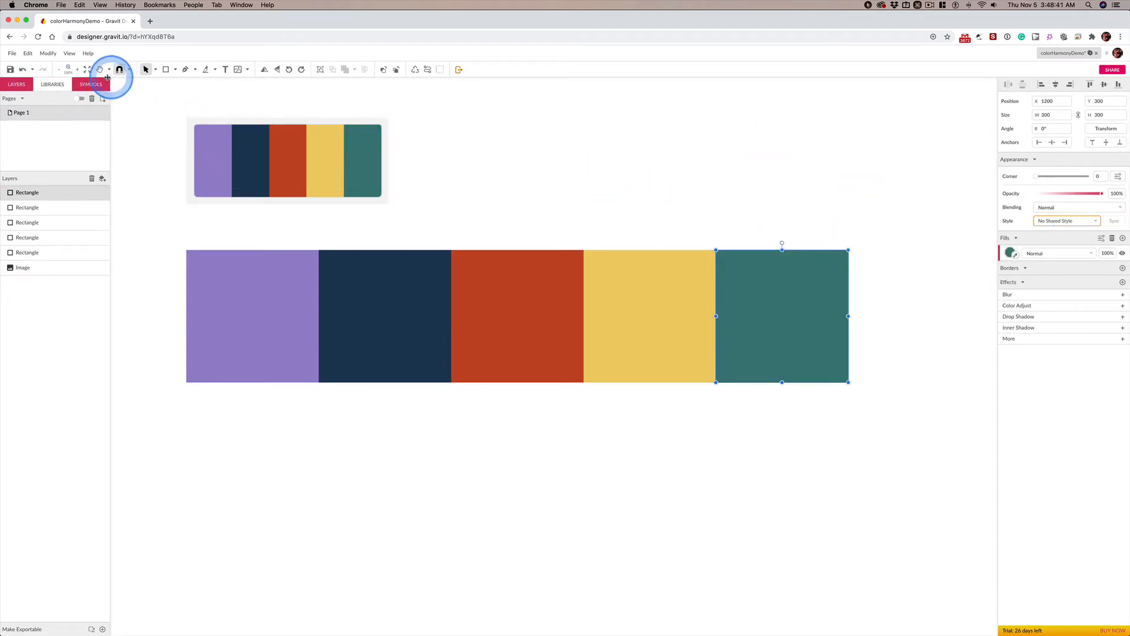
left_click(651, 484)
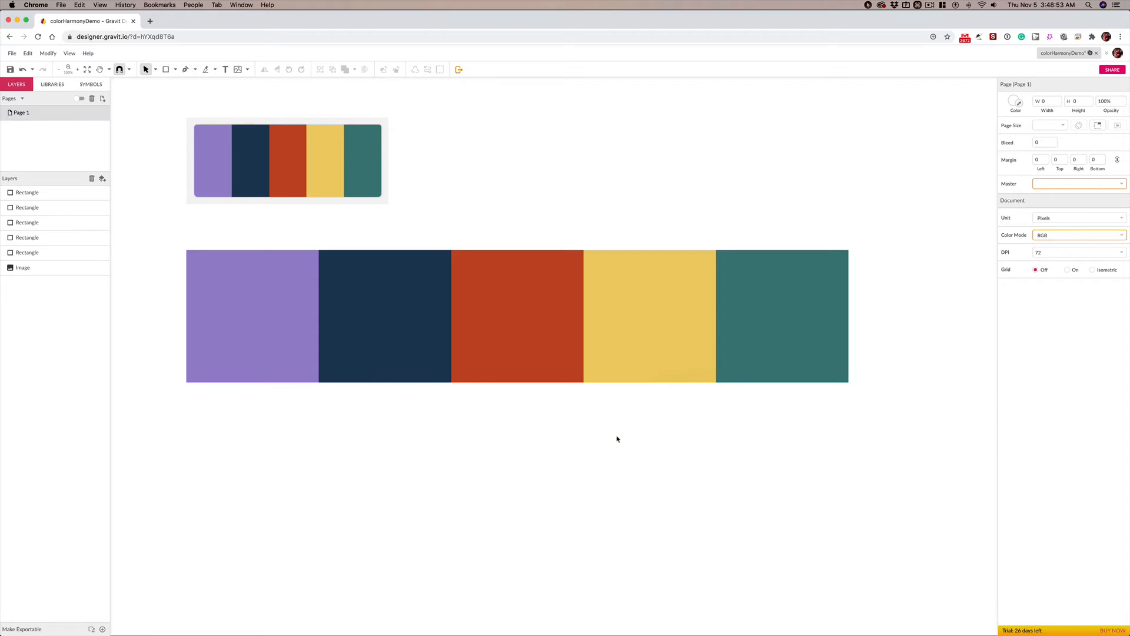
Duplicate the whole row of five colored squares straight below the original, at about X 0, Y 729
scroll(617, 439, "down", 2)
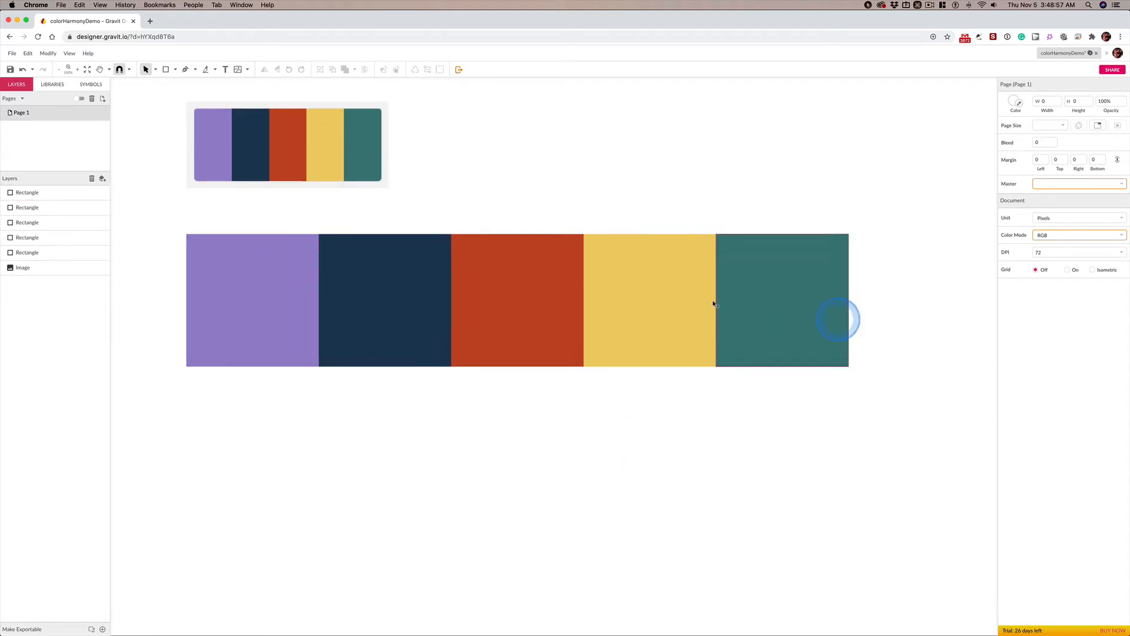
left_click_drag(167, 222, 918, 377)
left_click_drag(757, 300, 748, 489)
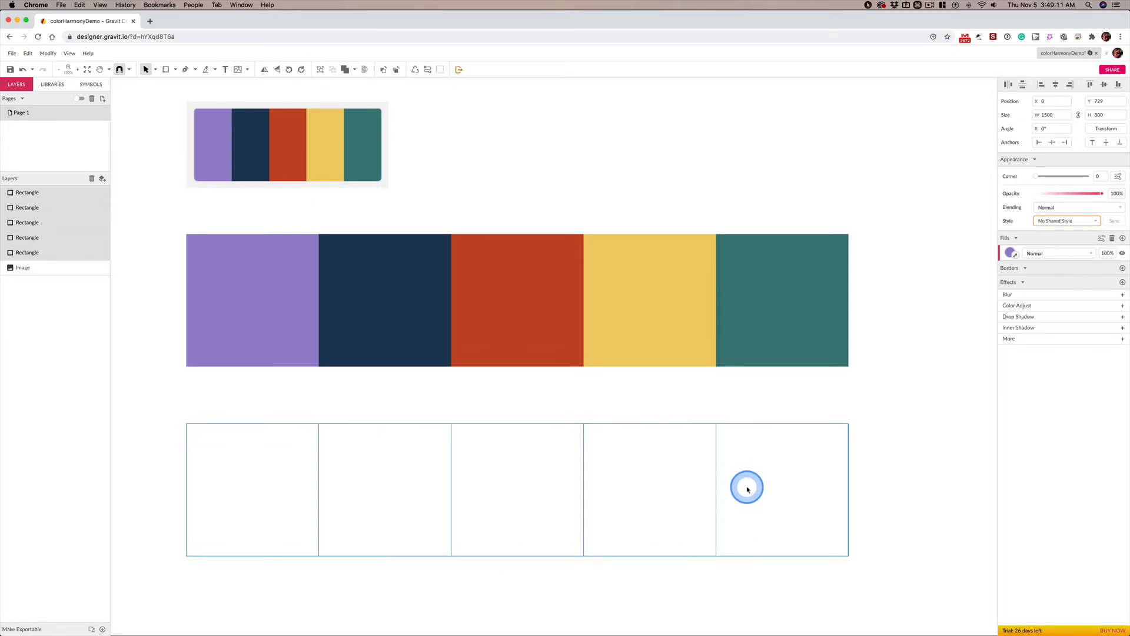
left_click_drag(748, 490, 748, 490)
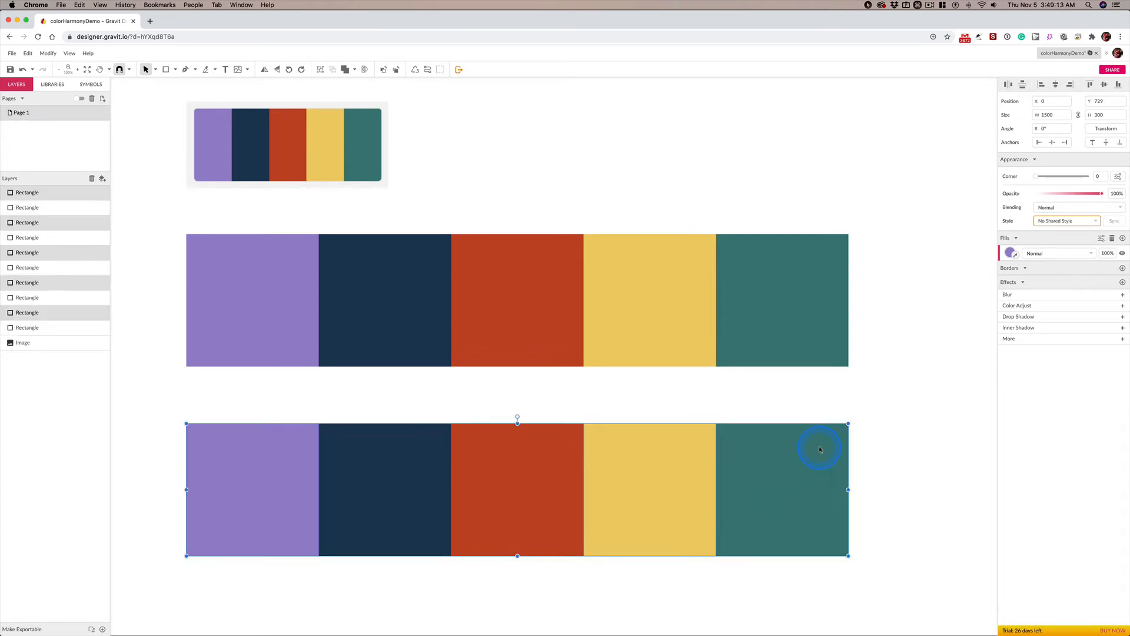
Move the teal square of the lower row to X 1300, separating it from the yellow square
left_click(932, 451)
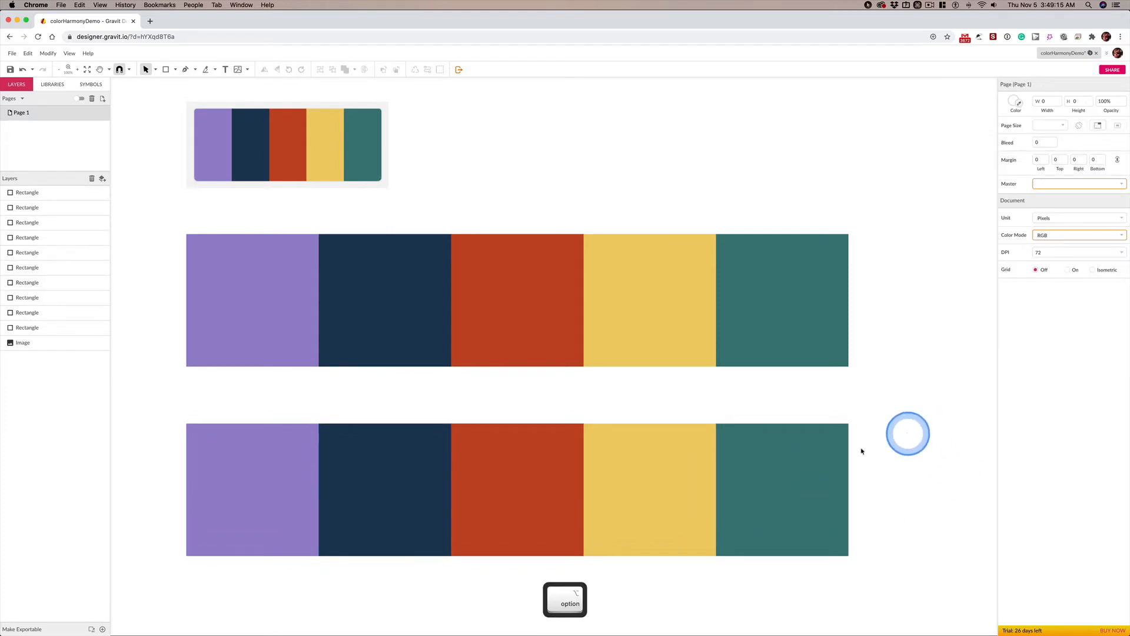
left_click(770, 474)
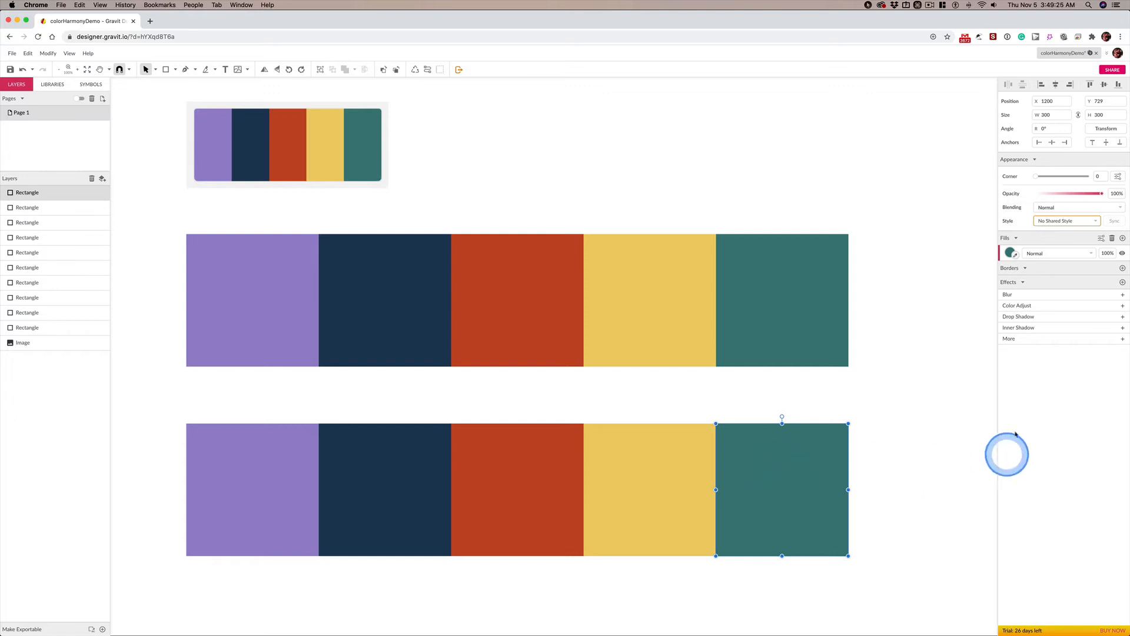
key("ctrl")
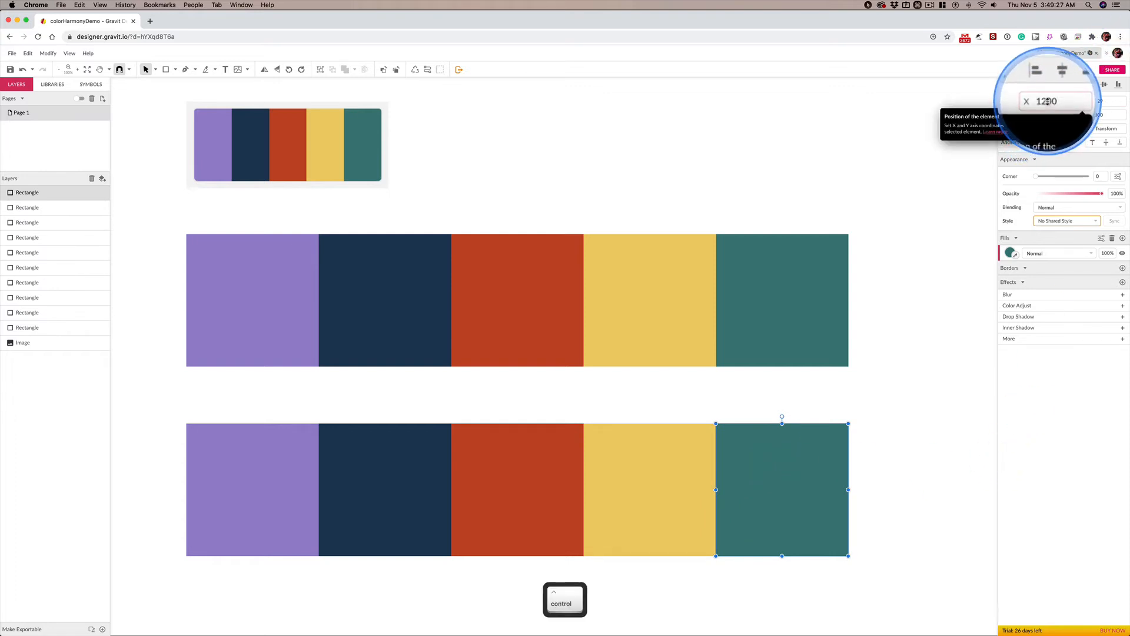
left_click(1048, 101)
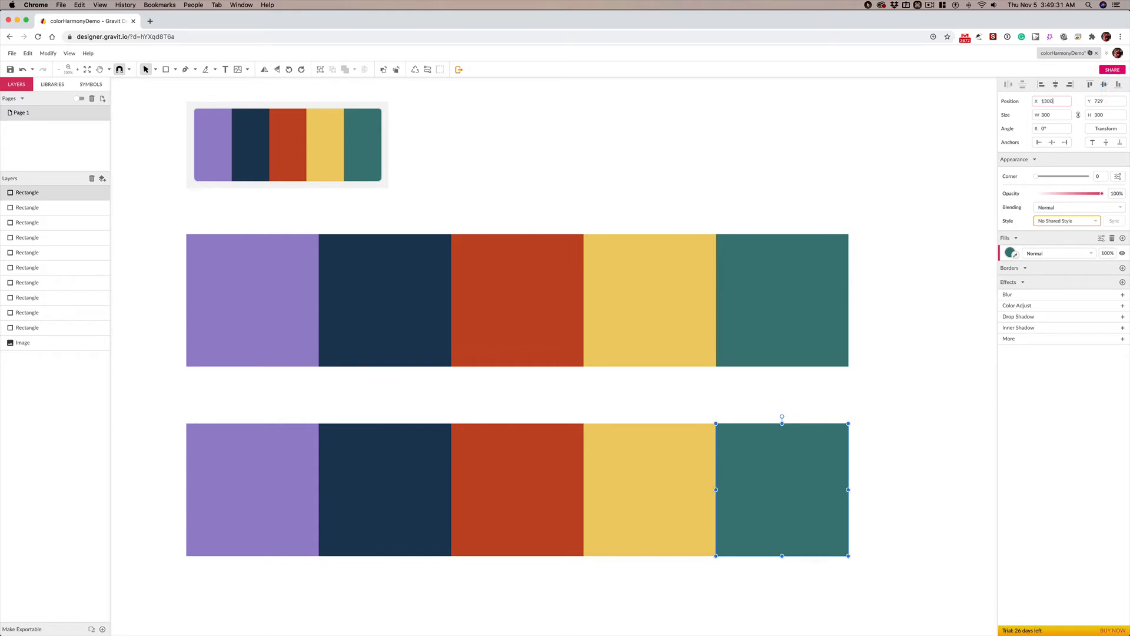
key("Return")
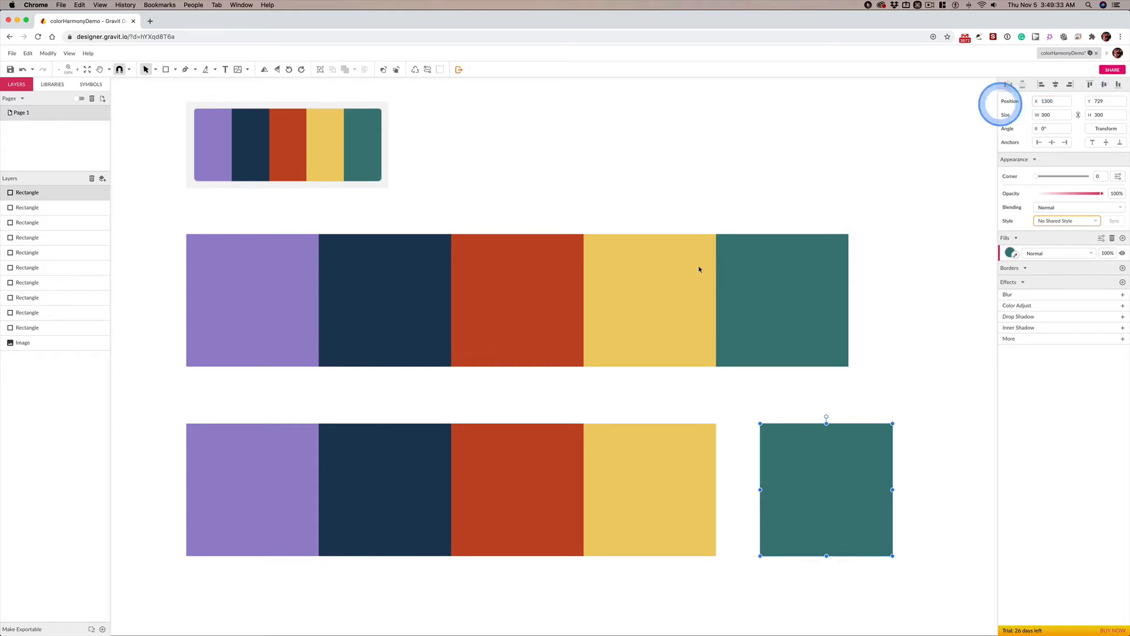
Distribute the five squares of the lower row evenly across its width, and clear the selection
left_click(136, 411)
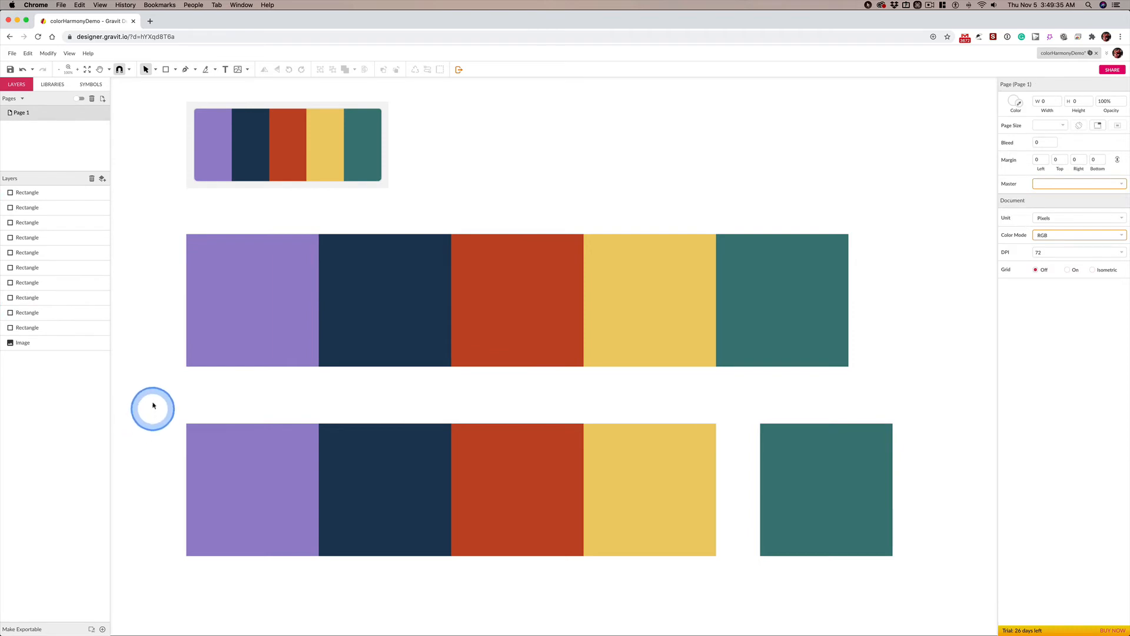
left_click_drag(152, 399, 901, 530)
key("ctrl")
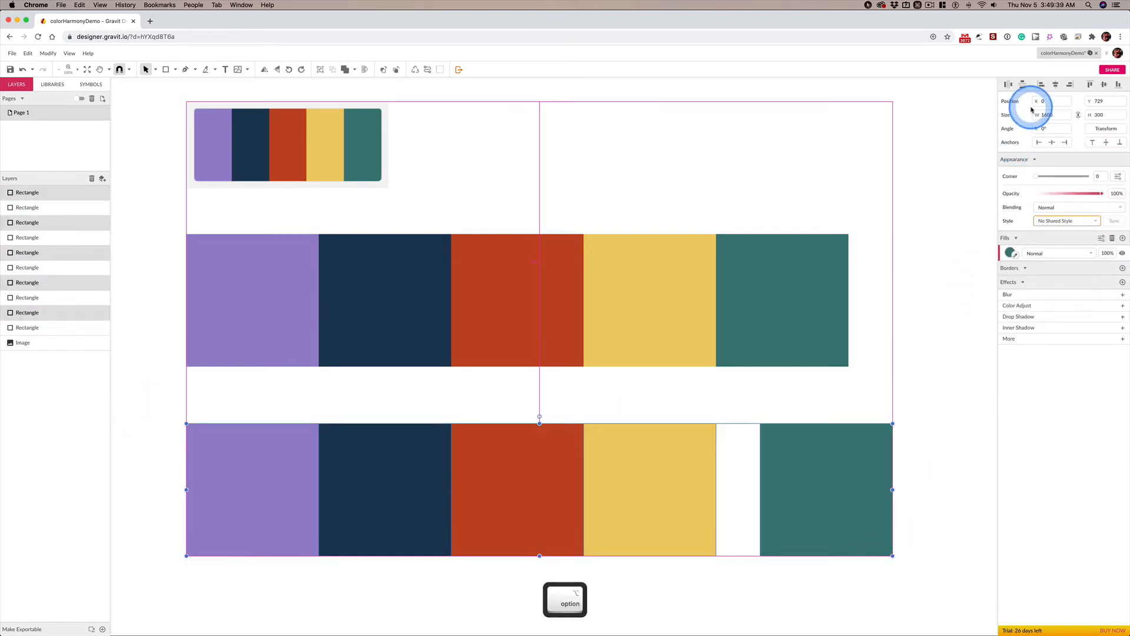
left_click(1009, 85)
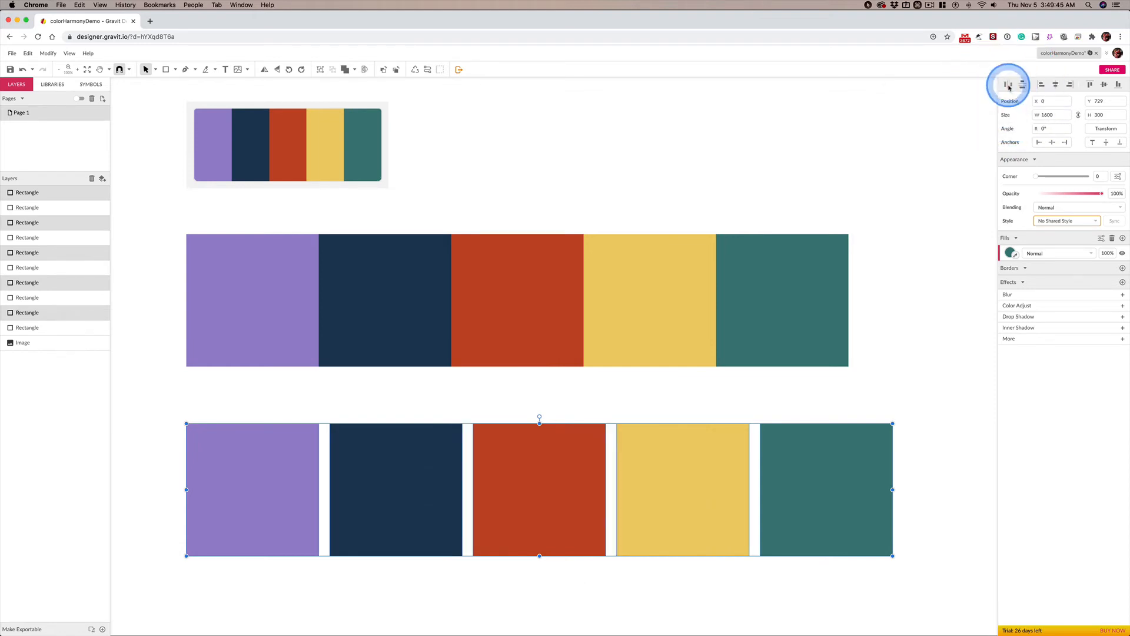
left_click(631, 125)
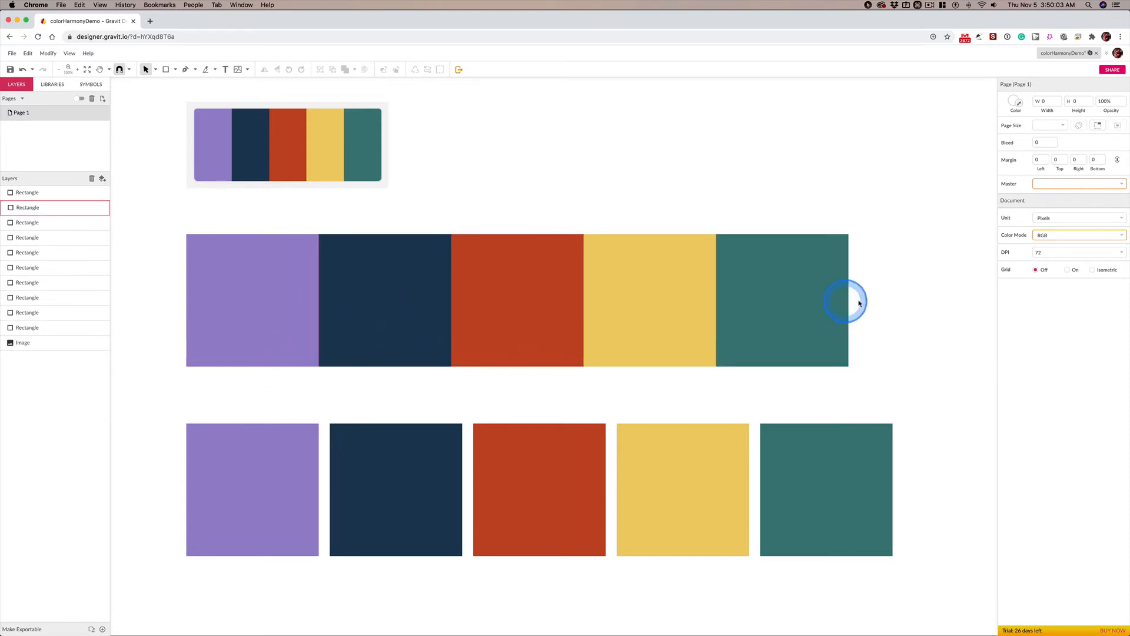
Duplicate the top row of five joined squares below the spaced row, at about X 0, Y 1107
scroll(974, 308, "down", 5)
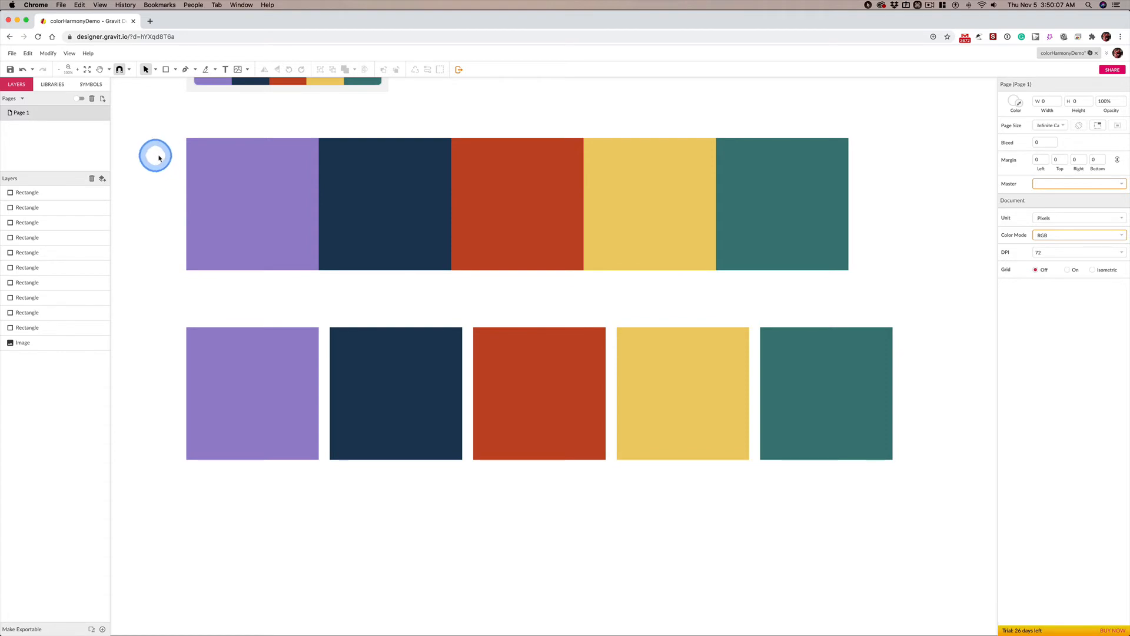
left_click_drag(156, 154, 912, 261)
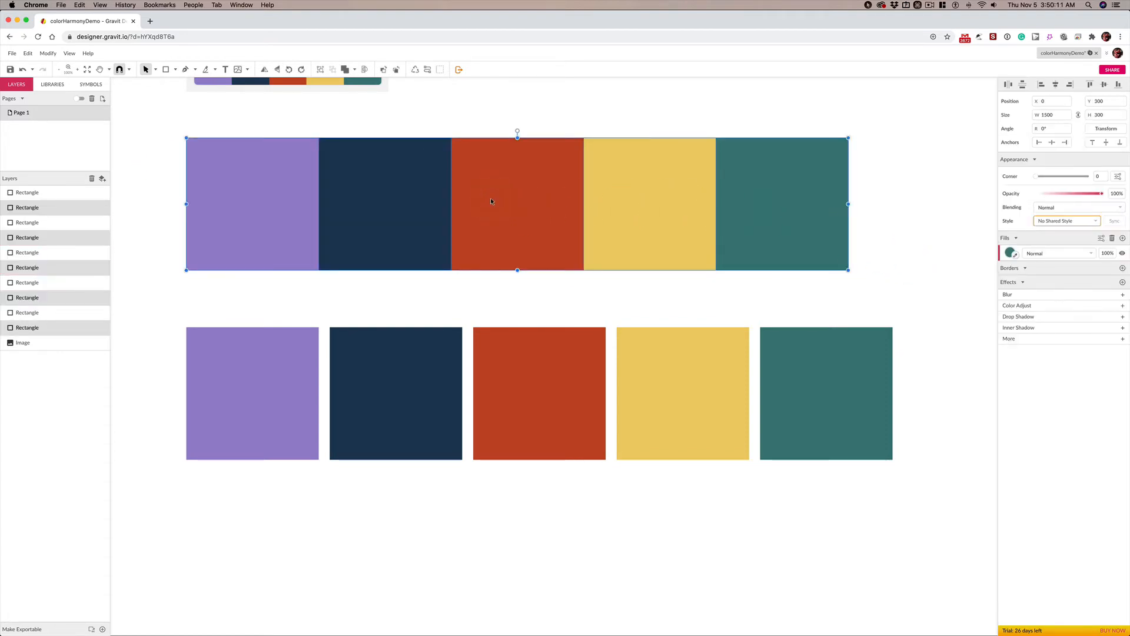
left_click_drag(491, 201, 483, 557)
left_click_drag(558, 554, 736, 479)
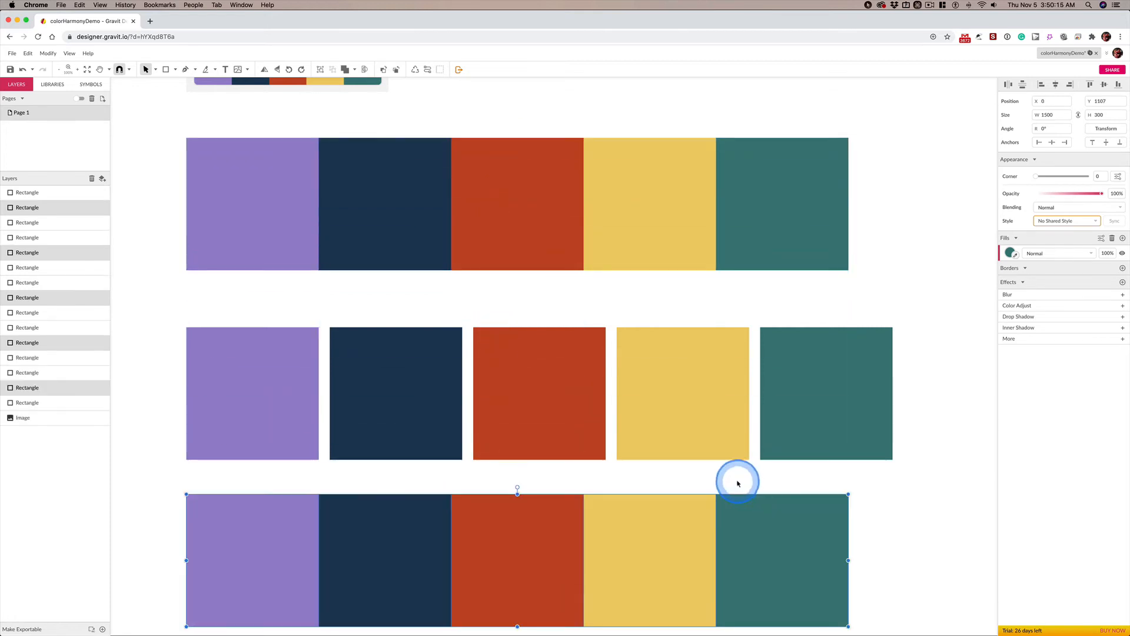
scroll(916, 497, "down", 5)
scroll(905, 504, "down", 5)
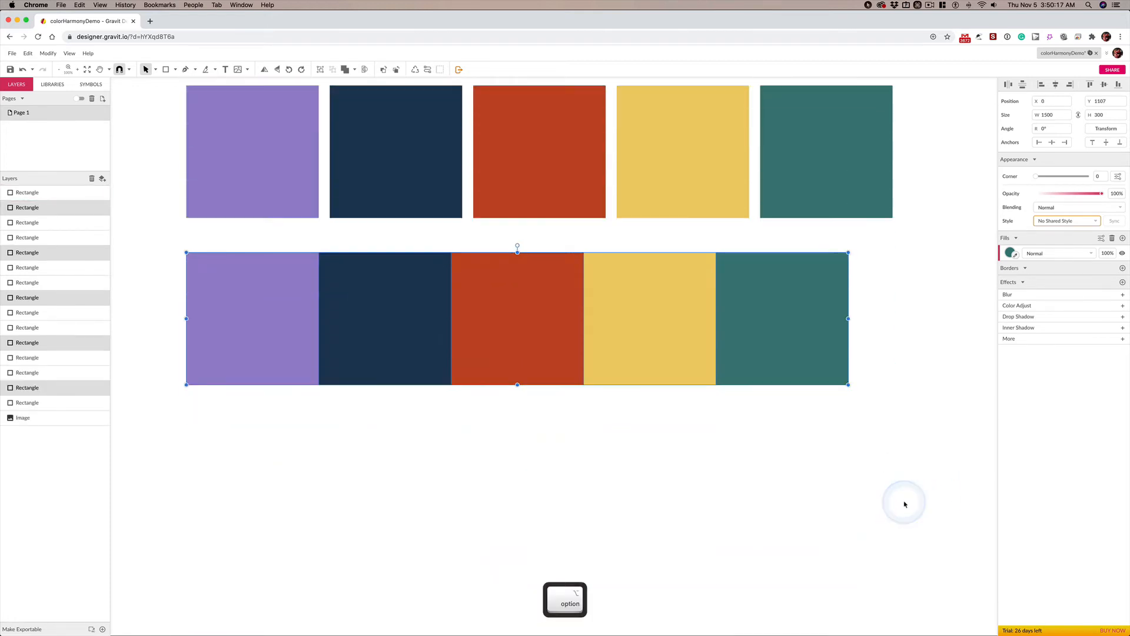
scroll(905, 504, "down", 2)
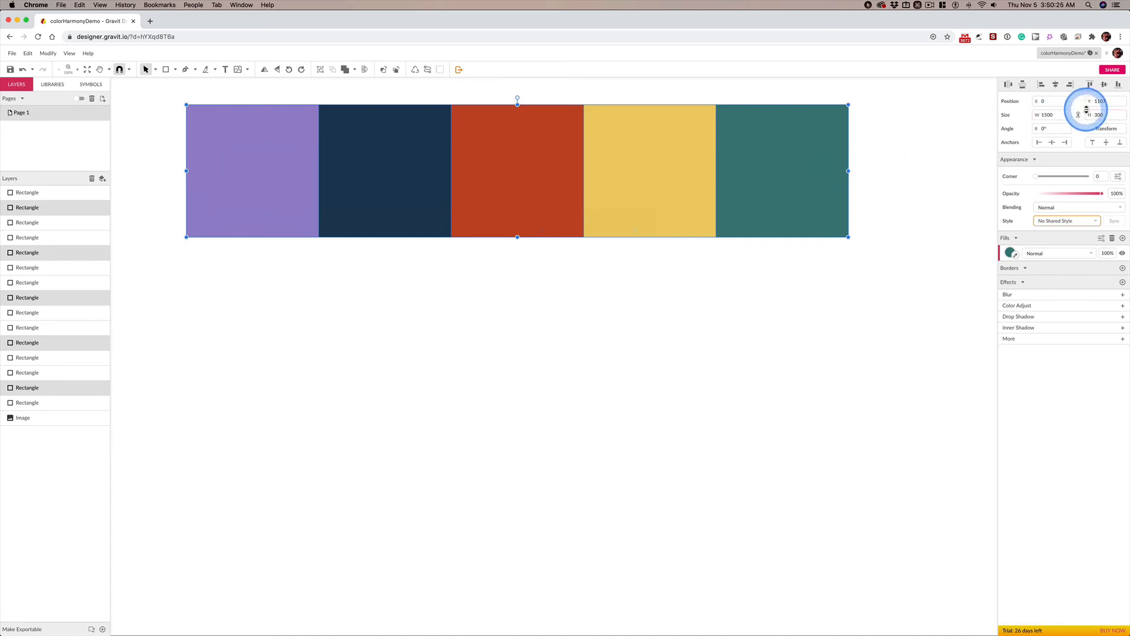
Try to set the new bottom row's height to 1500 with the proportions locked, and undo the resize
key("ctrl")
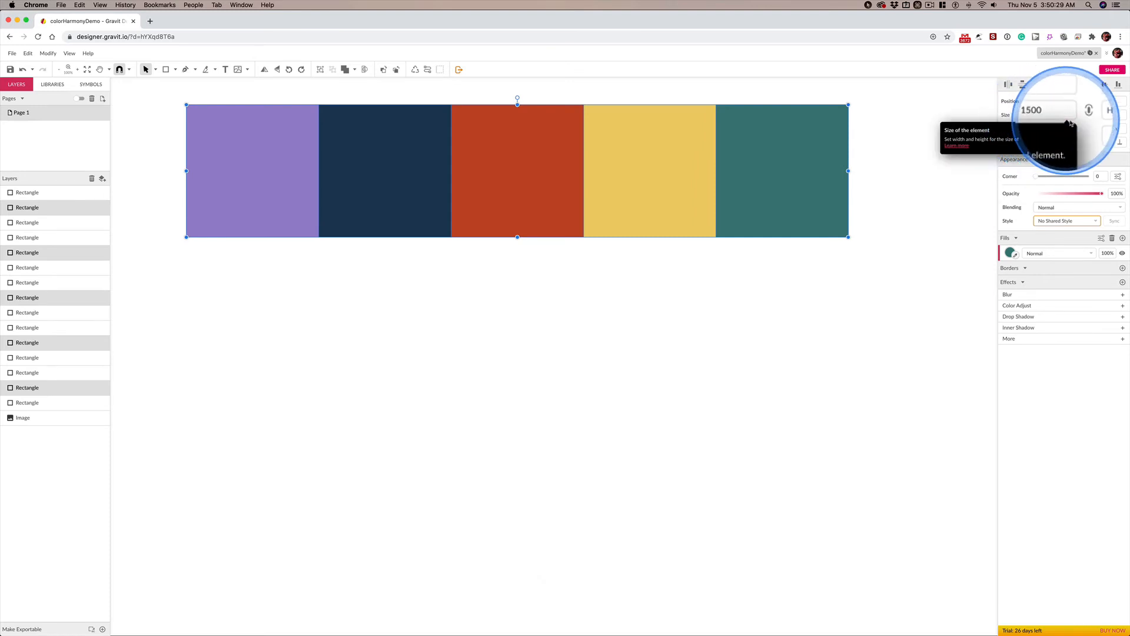
left_click(1098, 115)
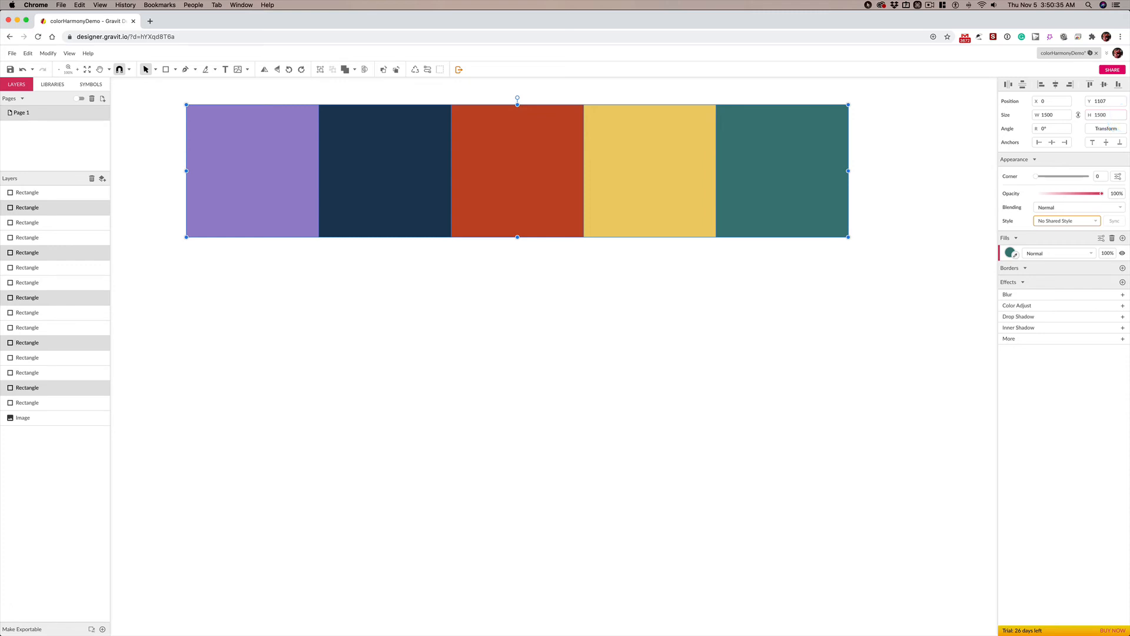
key("Return")
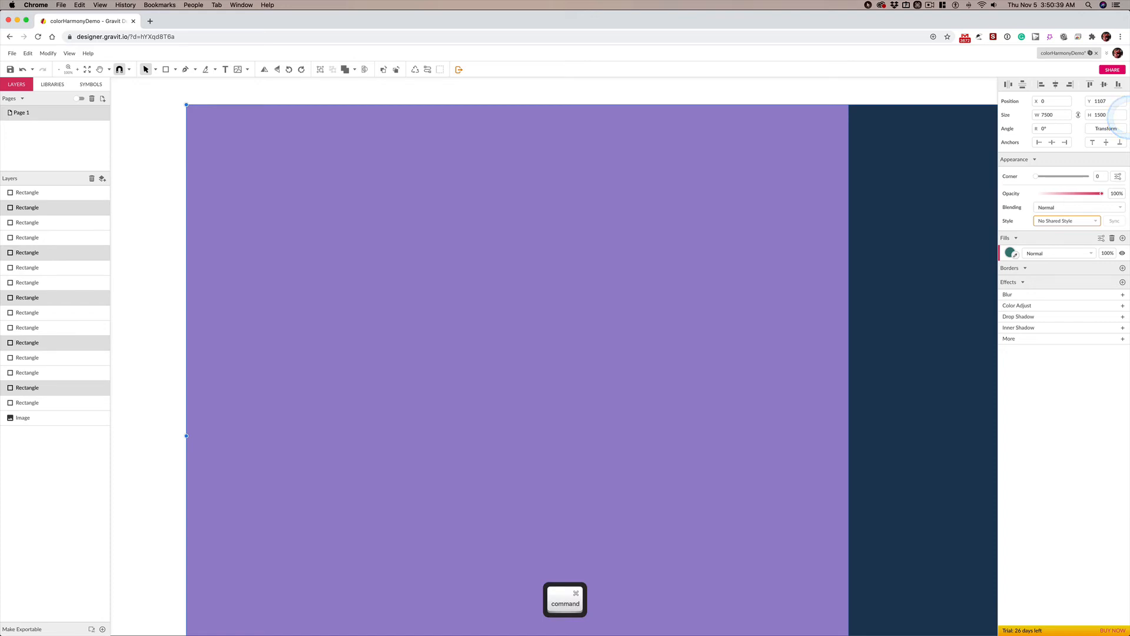
key("super+minus")
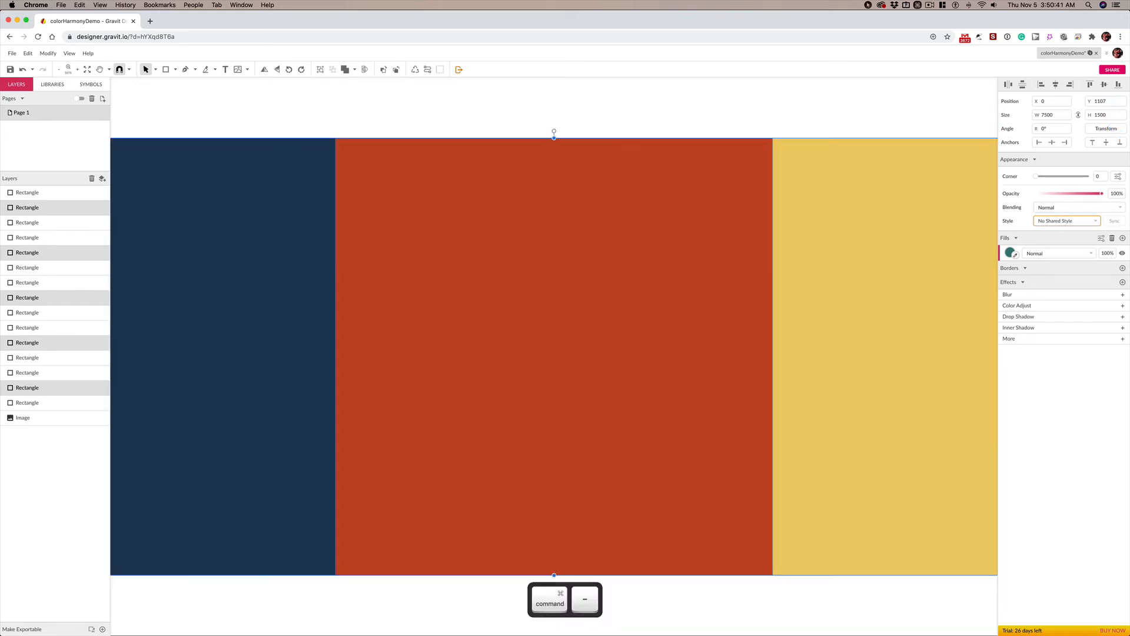
key("super+minus")
key("super+minus")
key("super+minus")
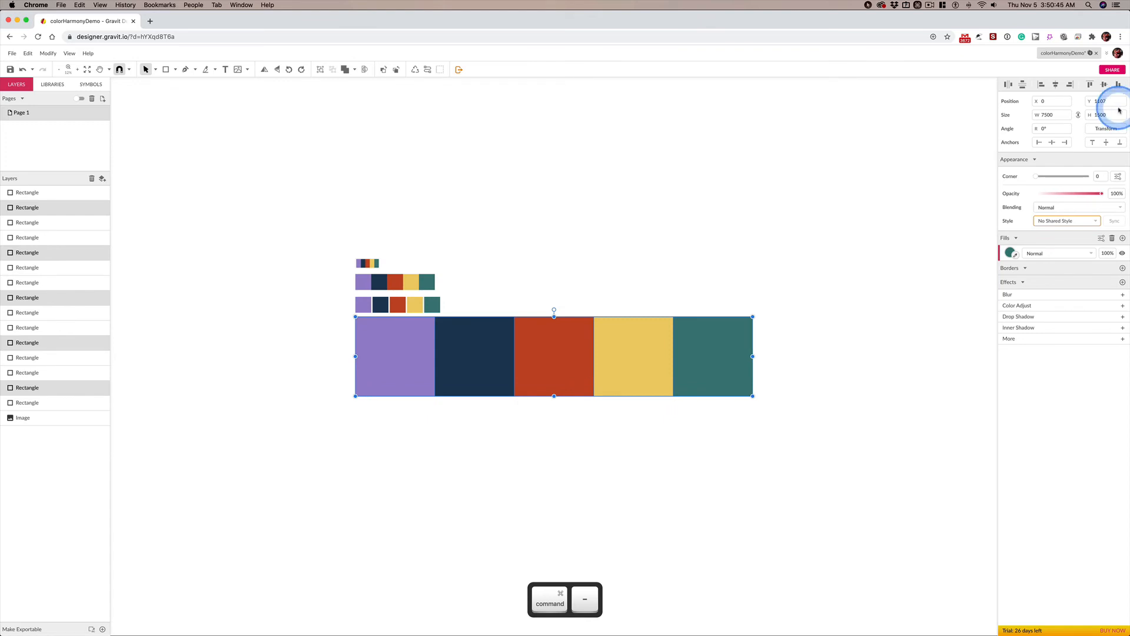
key("super+z")
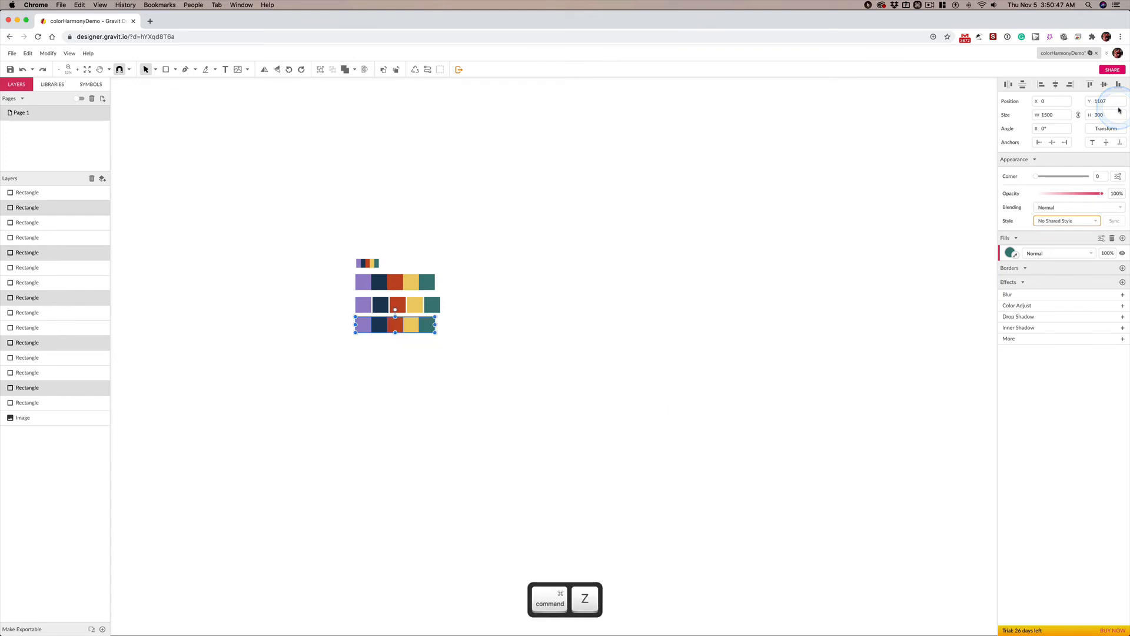
Unlock the proportions of the bottom row and set its height to 1500, keeping its 1500 width
key("super+equal")
key("super+equal")
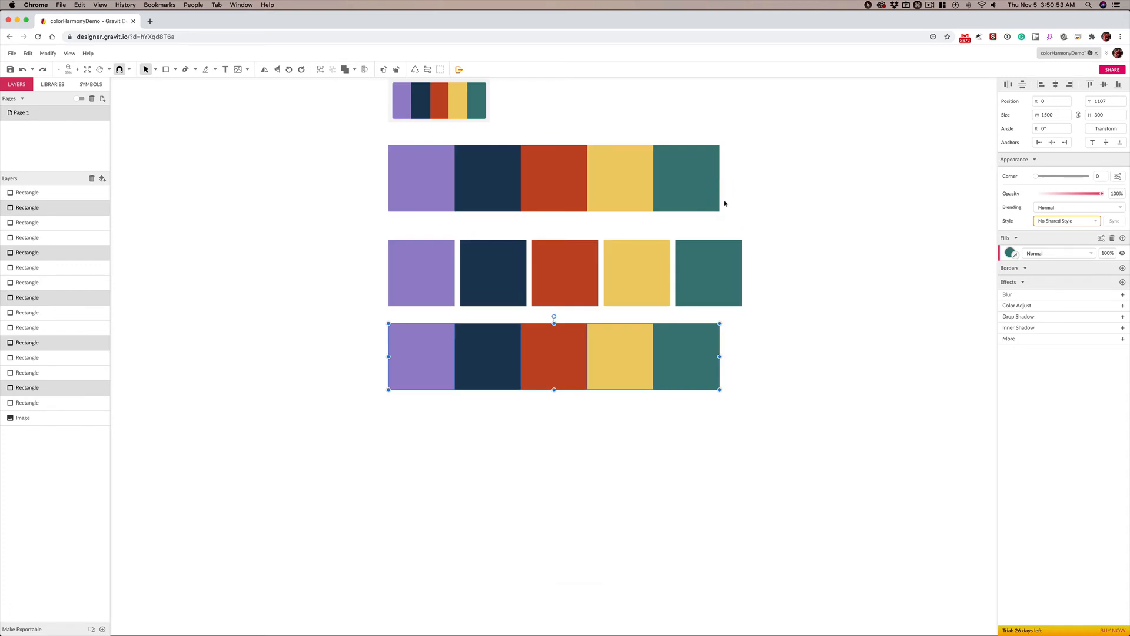
key("super+equal")
left_click(598, 143)
left_click_drag(600, 143, 451, 259)
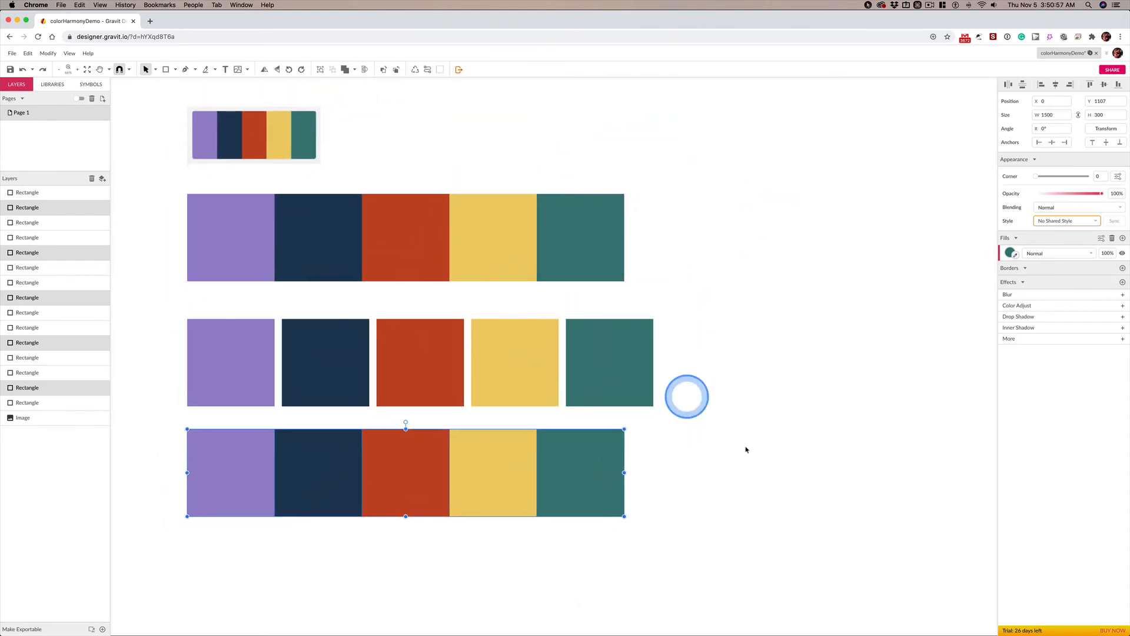
left_click_drag(752, 500, 737, 189)
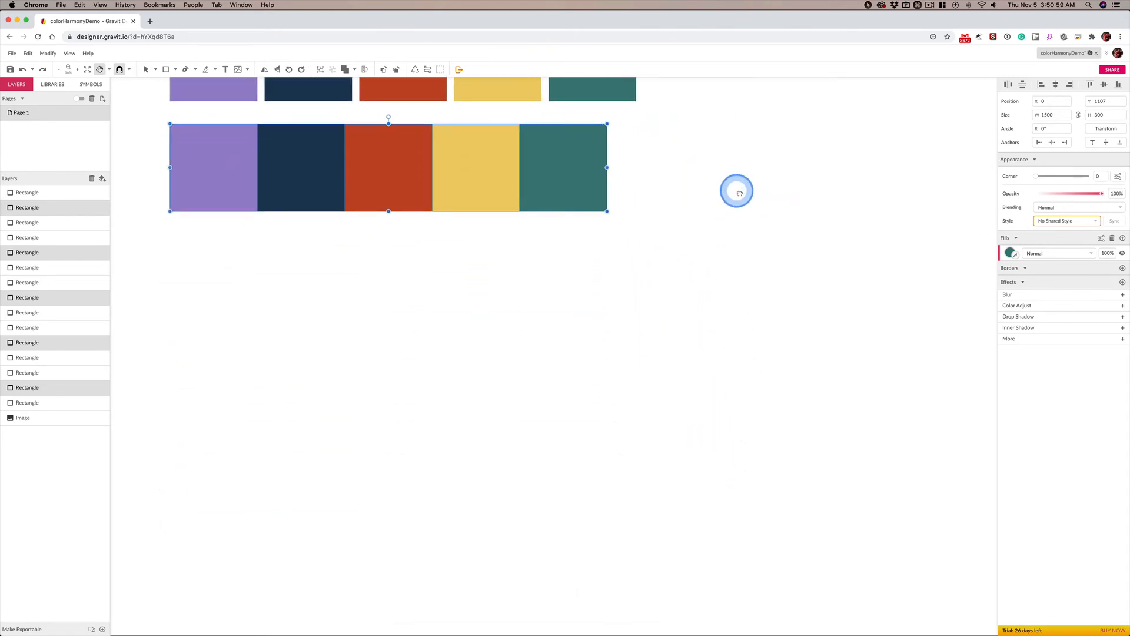
left_click(1048, 110)
key("ctrl")
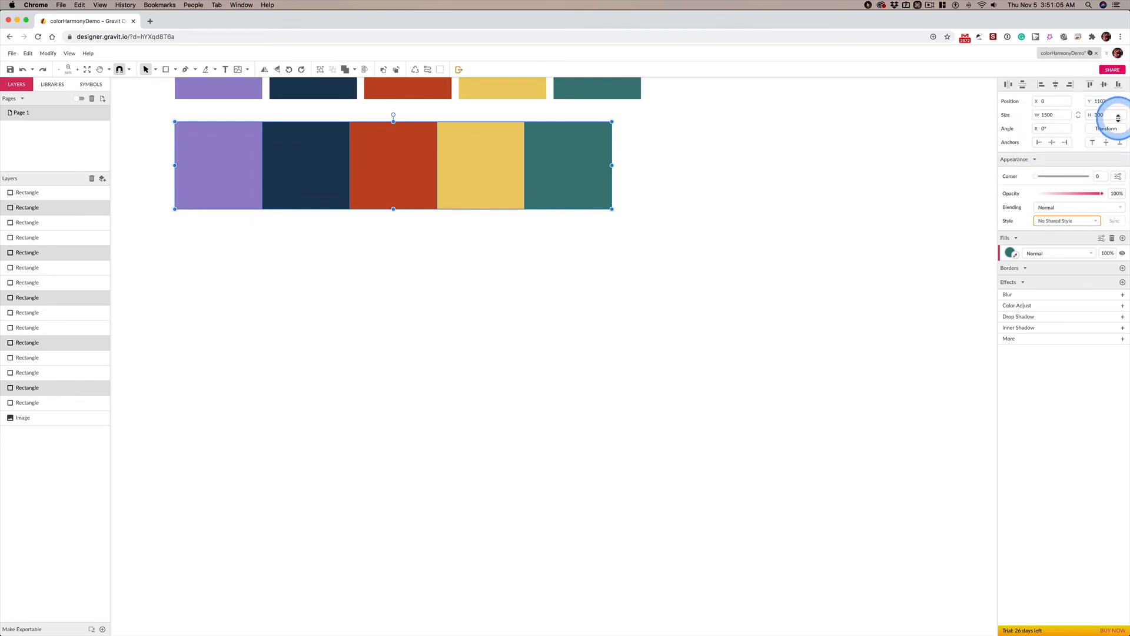
key("ctrl")
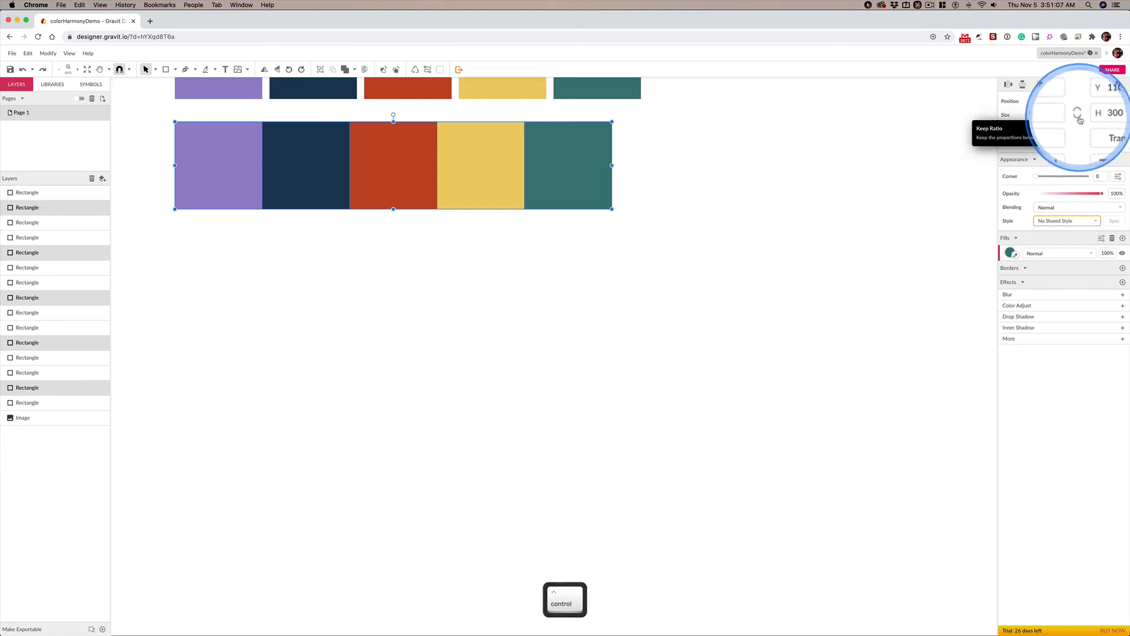
left_click(1098, 115)
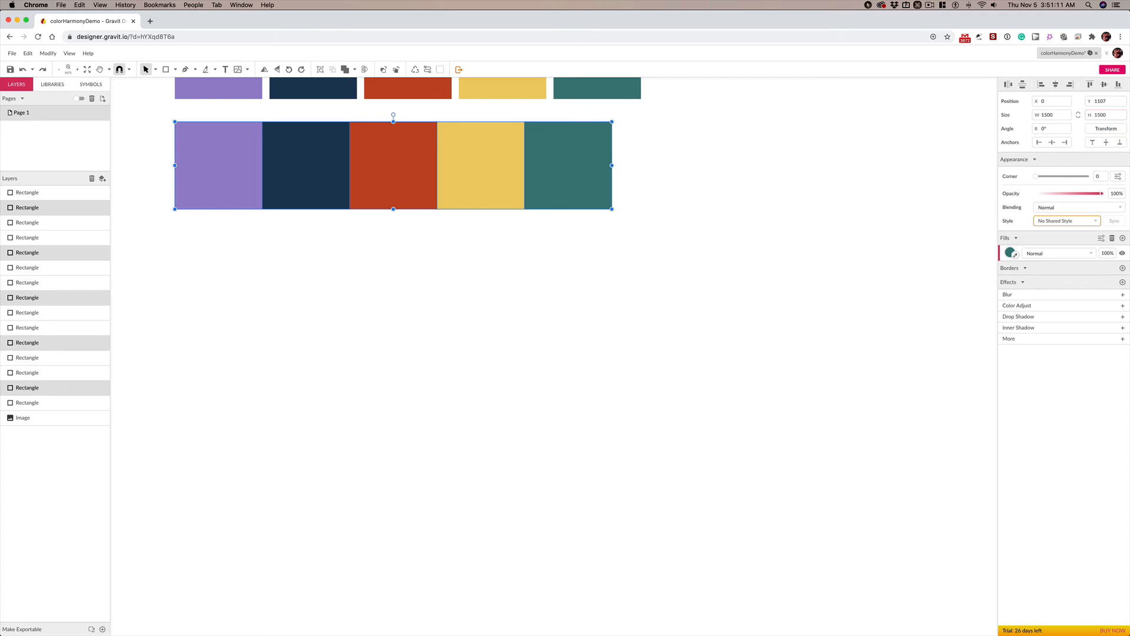
key("Return")
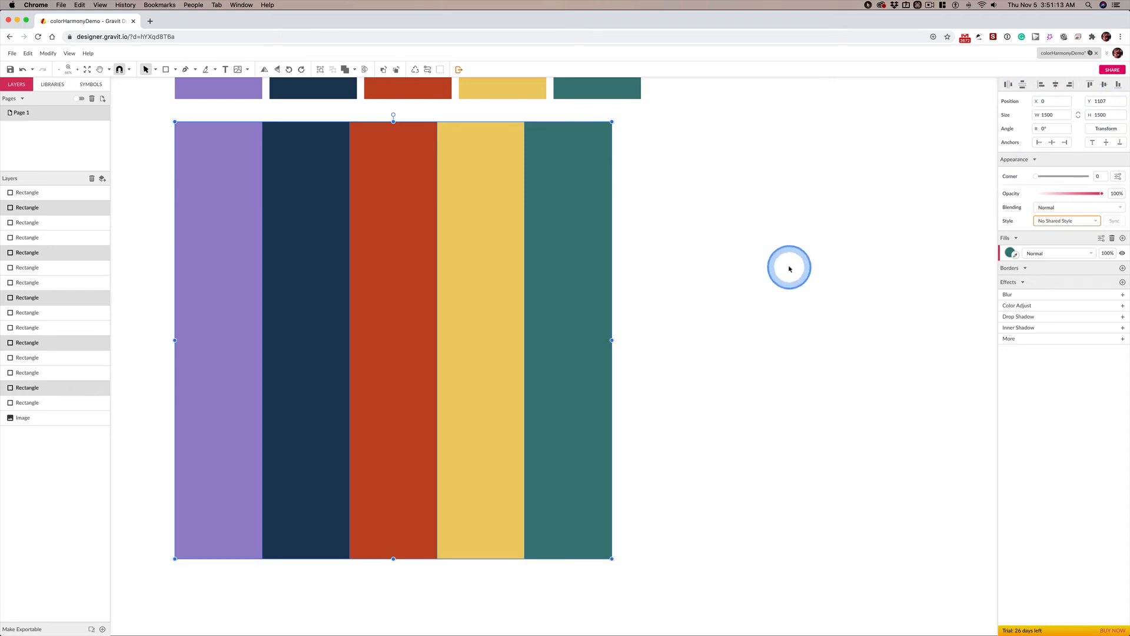
Move the five tall color stripes straight down to about X 0, Y 1657, making room below the spaced row
scroll(791, 265, "up", 5)
scroll(791, 265, "up", 4)
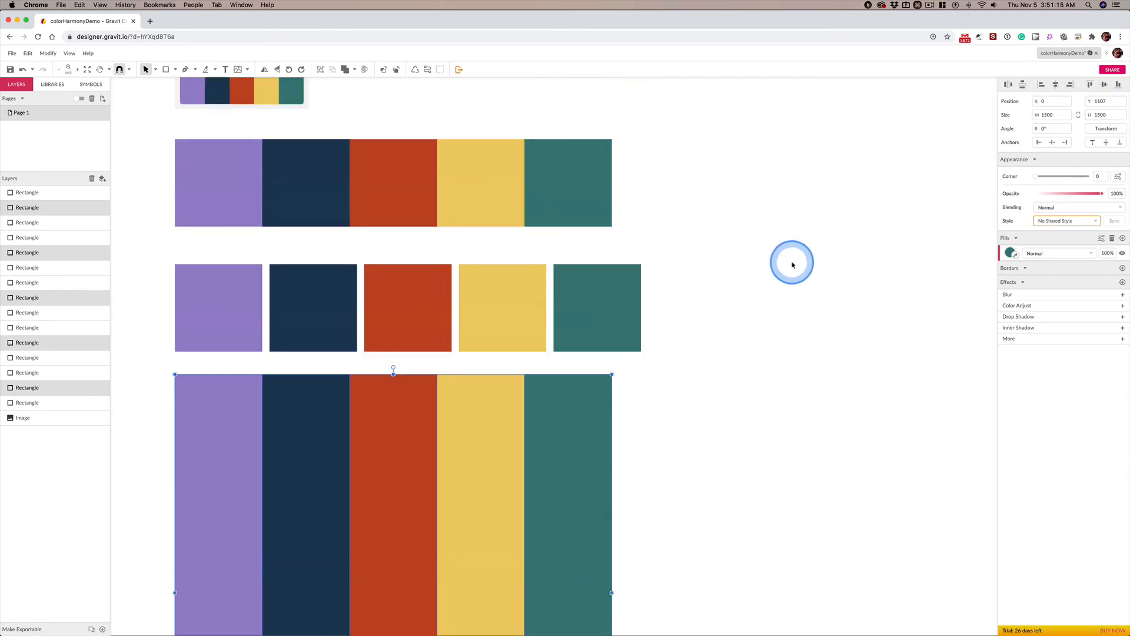
scroll(792, 265, "down", 2)
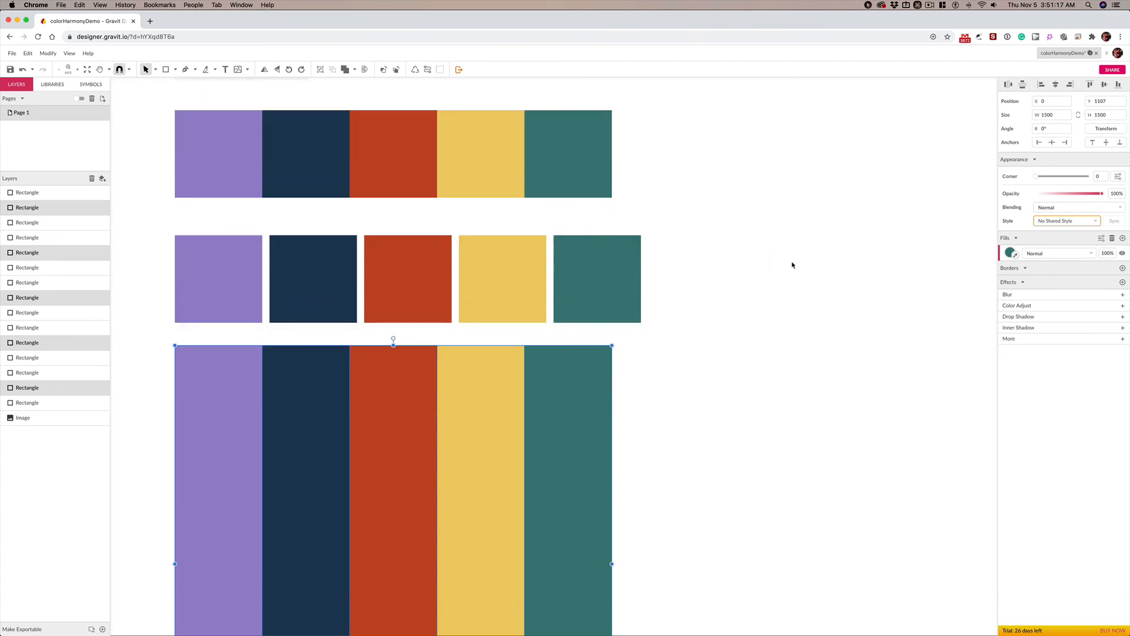
scroll(793, 265, "down", 1)
left_click(163, 135)
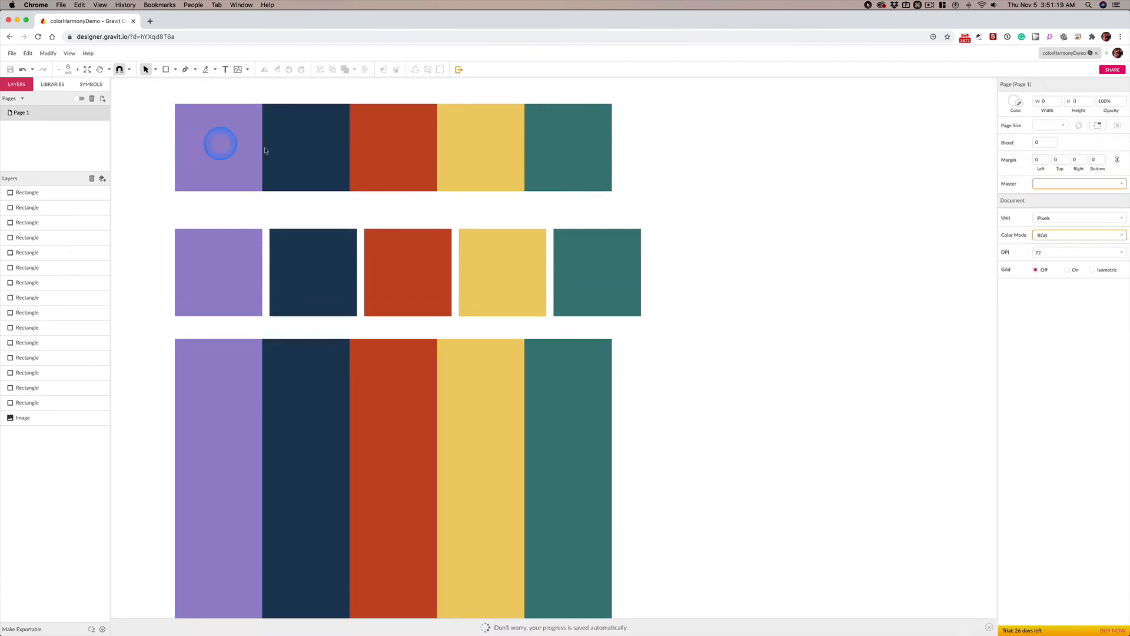
left_click_drag(265, 151, 632, 182)
scroll(811, 328, "down", 1)
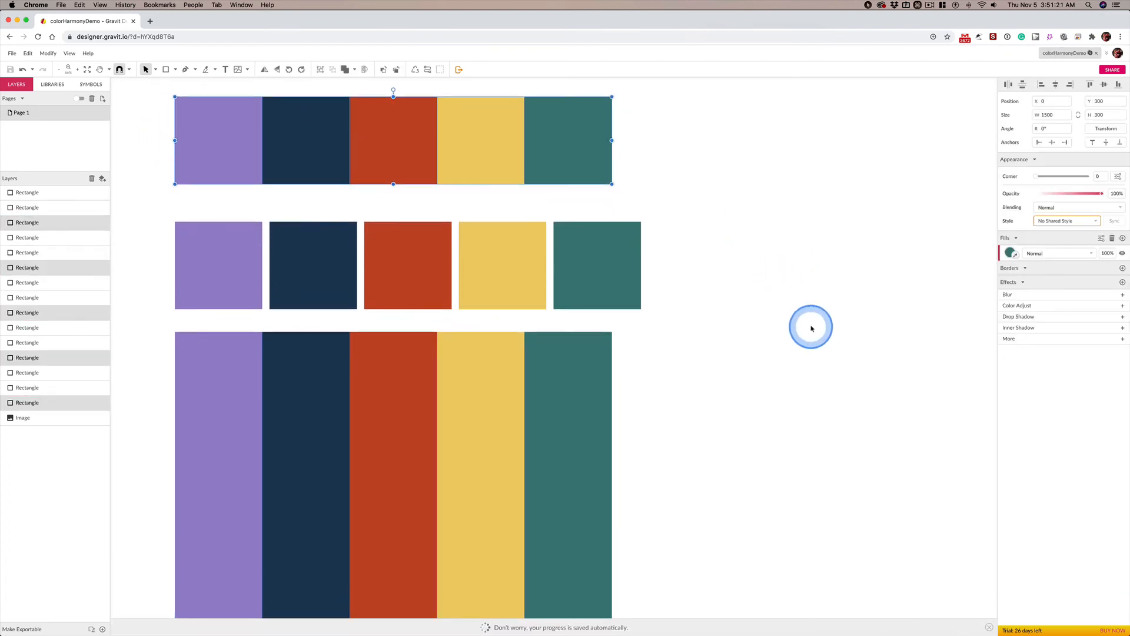
scroll(811, 328, "down", 2)
scroll(810, 319, "up", 3)
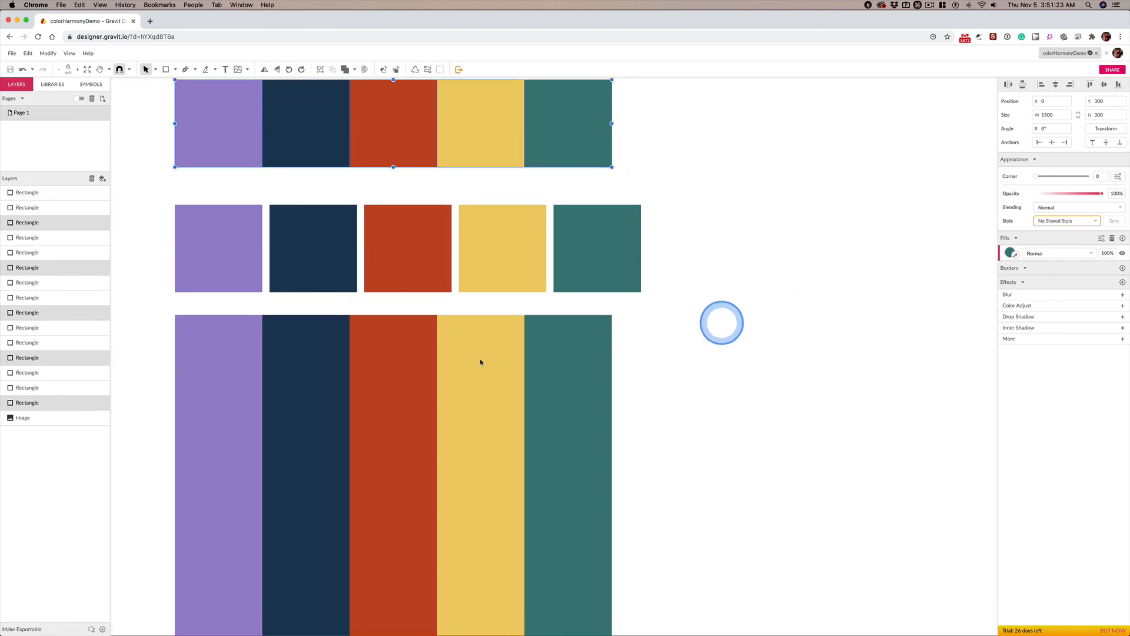
left_click_drag(134, 366, 660, 447)
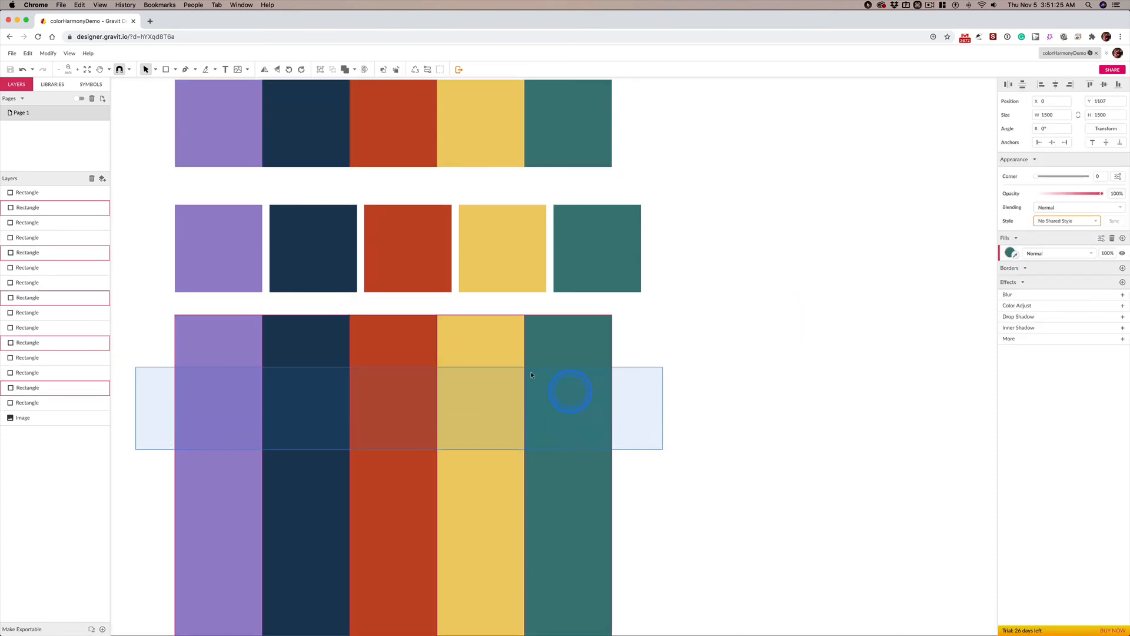
left_click_drag(552, 354, 553, 507)
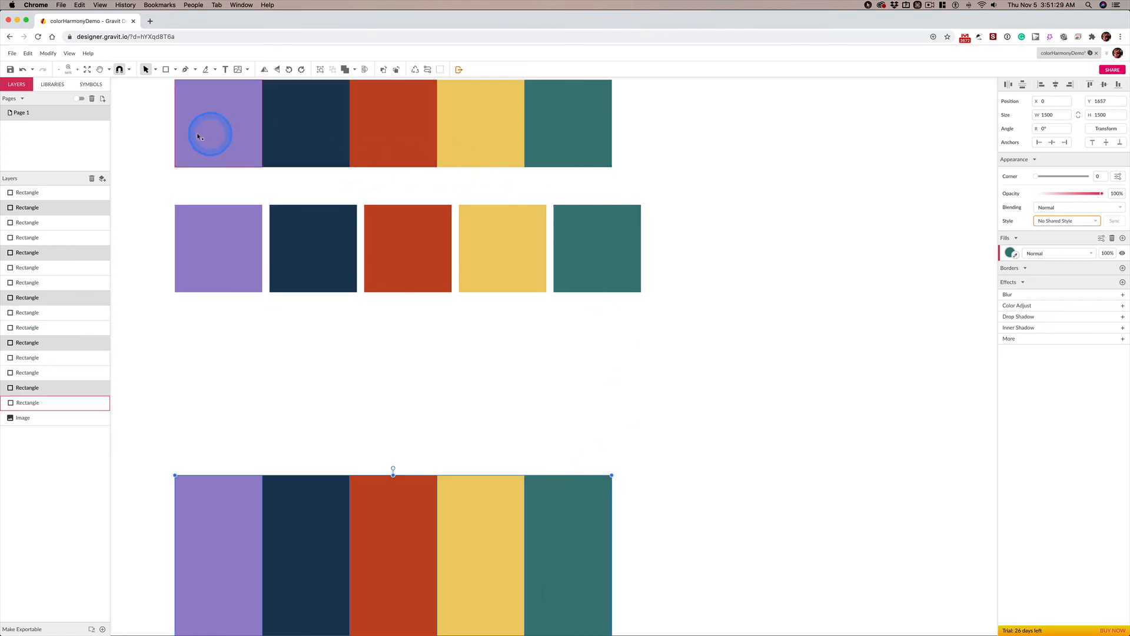
Duplicate the top row of five joined squares below the spaced row, at about X 0, Y 1115
left_click(150, 112)
left_click_drag(152, 107, 646, 170)
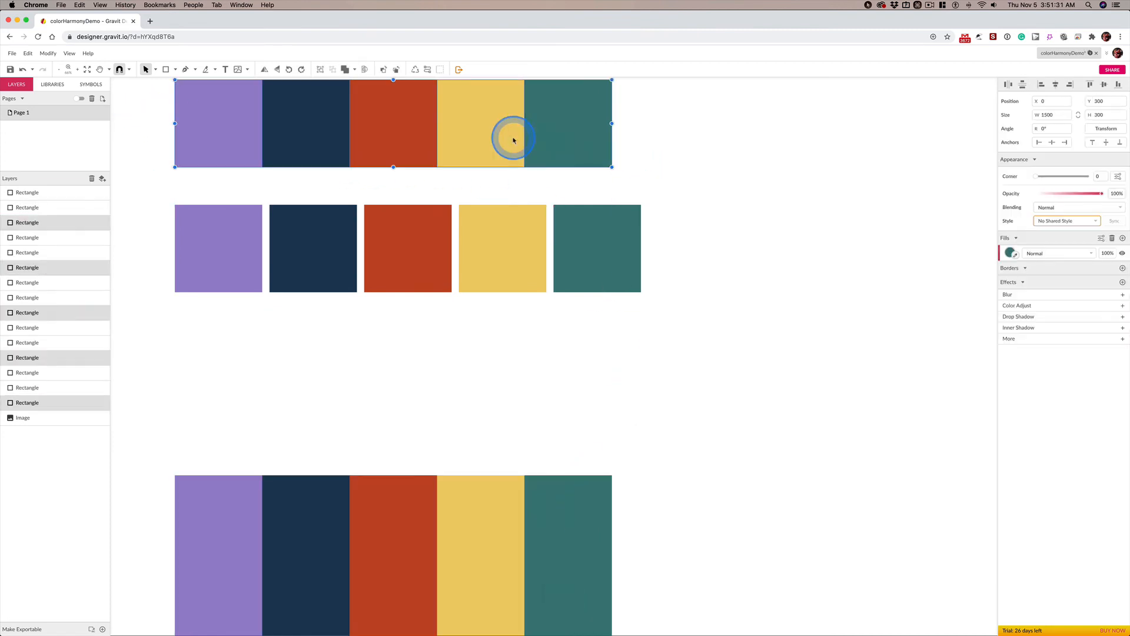
left_click_drag(498, 139, 511, 376)
Move the five tall color stripes straight down to about X 0, Y 2312, making room for more rows of squares
scroll(726, 422, "down", 5)
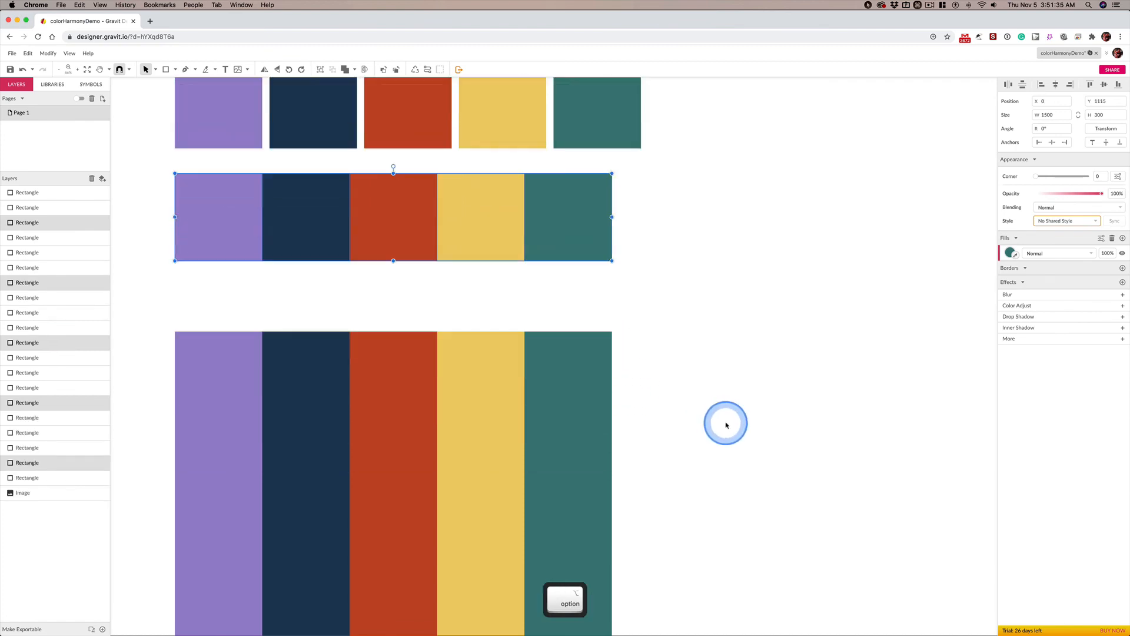
left_click_drag(152, 288, 635, 434)
left_click_drag(549, 251, 560, 416)
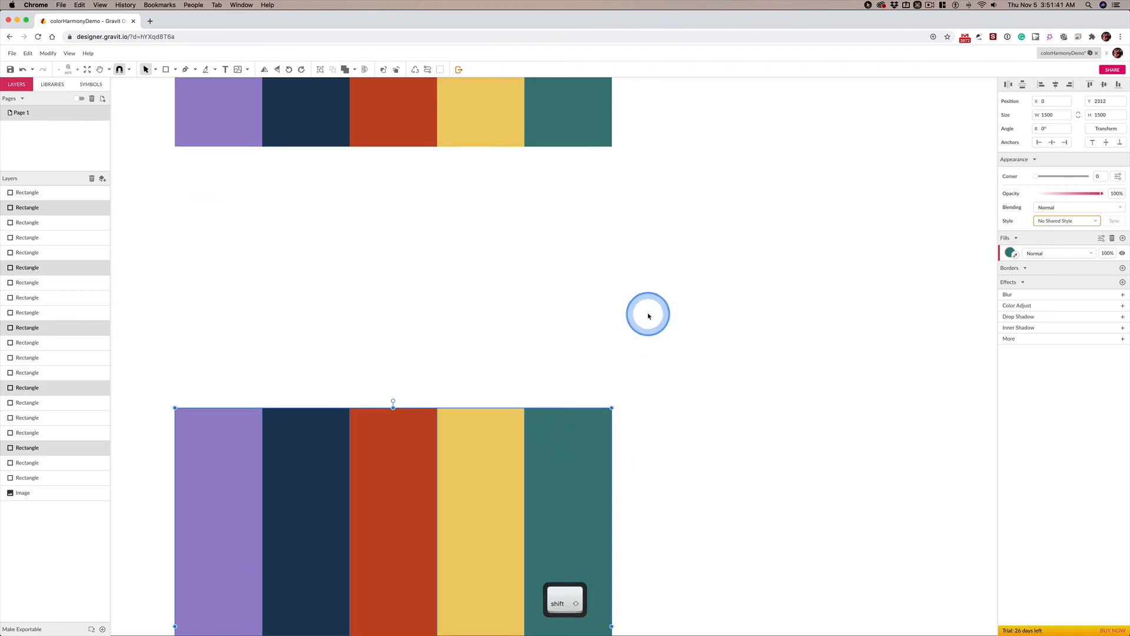
Build a shifted second row at Y 1415 from copies of the joined row above: navy, red, yellow and teal from X 0, purple at X 1200
scroll(646, 316, "up", 3)
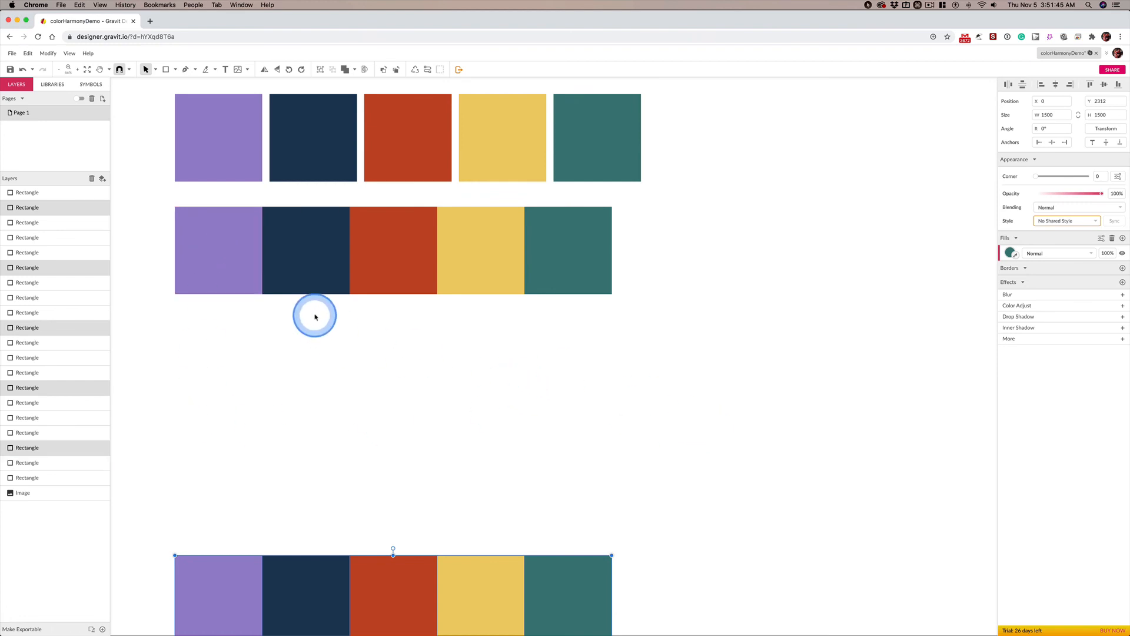
left_click_drag(314, 314, 469, 332)
key("alt")
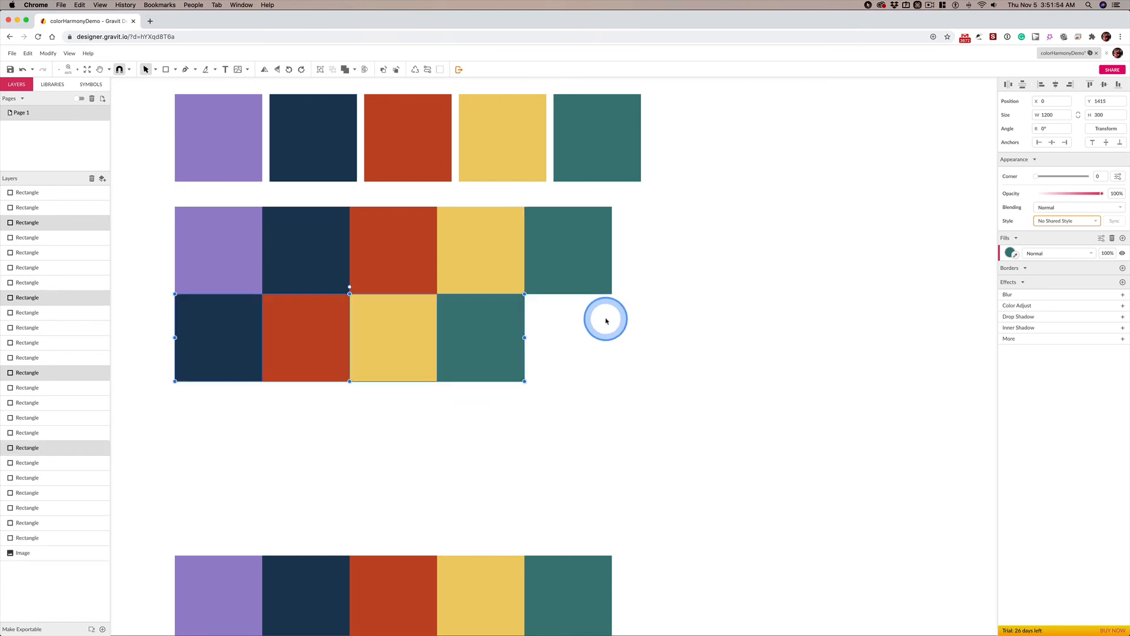
left_click(234, 230)
left_click_drag(234, 230, 584, 317)
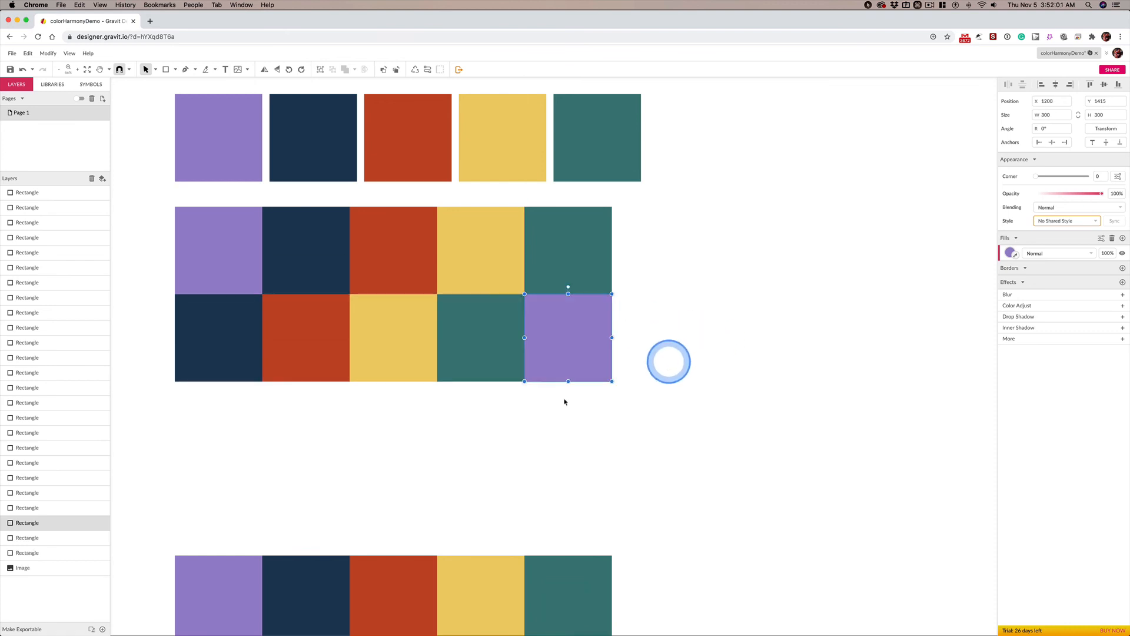
Build a third row at Y 1715 from second-row copies: red, yellow, teal and purple from X 0, and navy at X 1200
left_click(312, 406)
left_click_drag(304, 399, 494, 417)
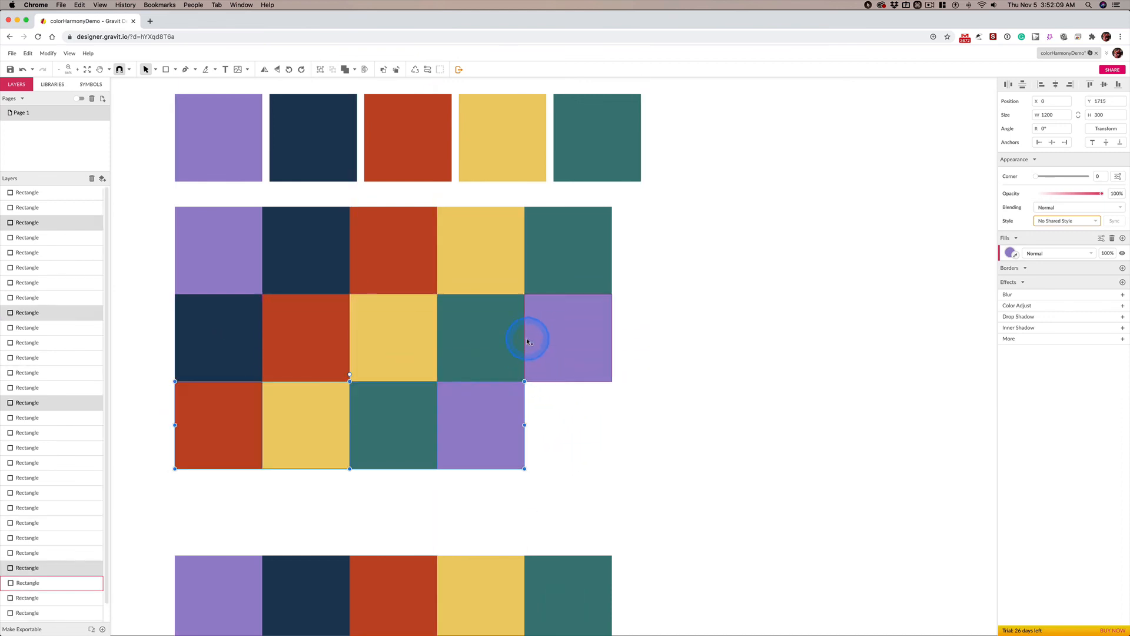
left_click(239, 340)
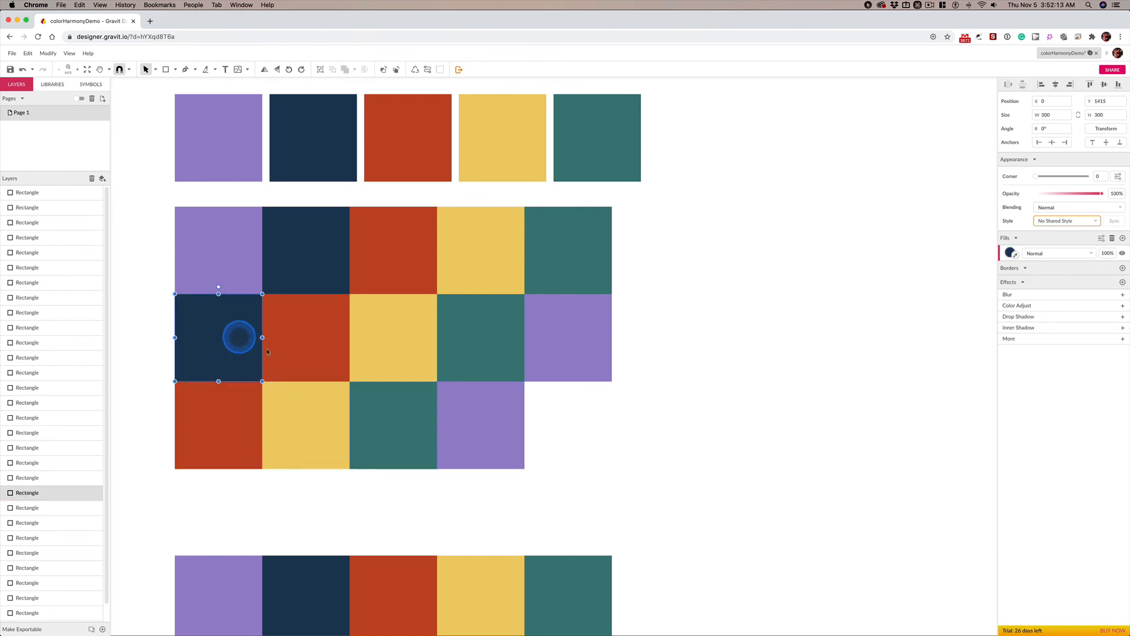
left_click_drag(266, 352, 589, 426)
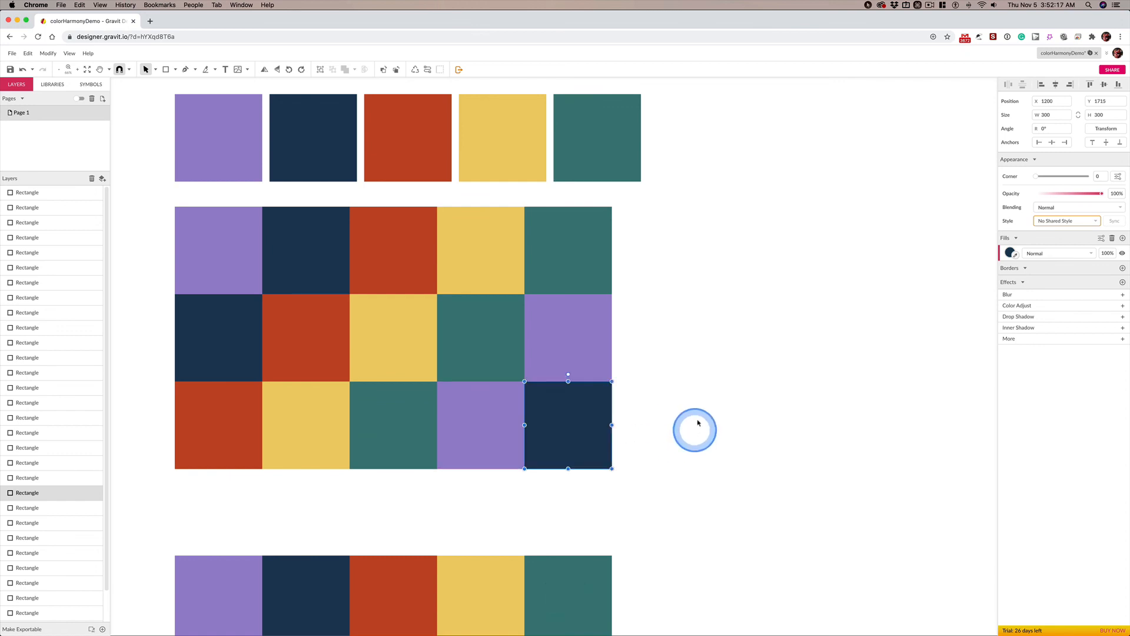
left_click(768, 332)
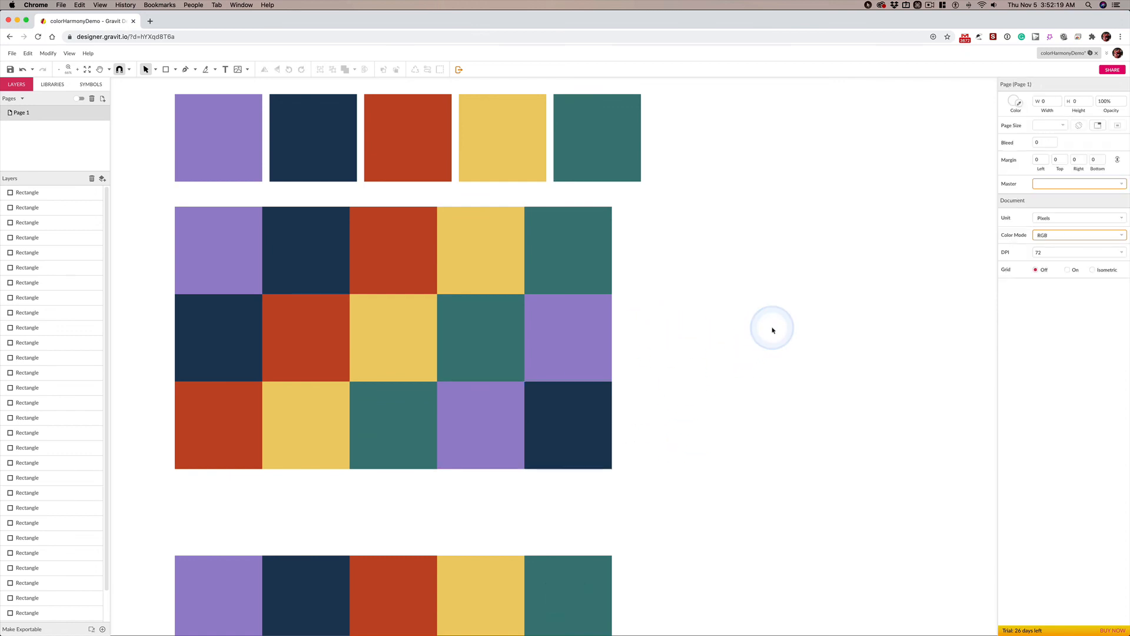